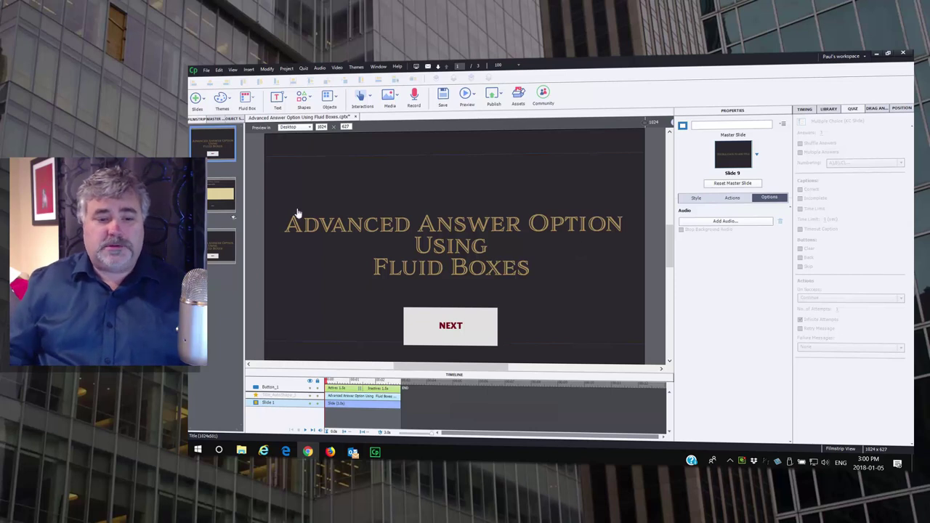
# - Duplicate the multiple-choice quiz slide with Ctrl+D and go back to the original slide 2
pyautogui.click(210, 199)
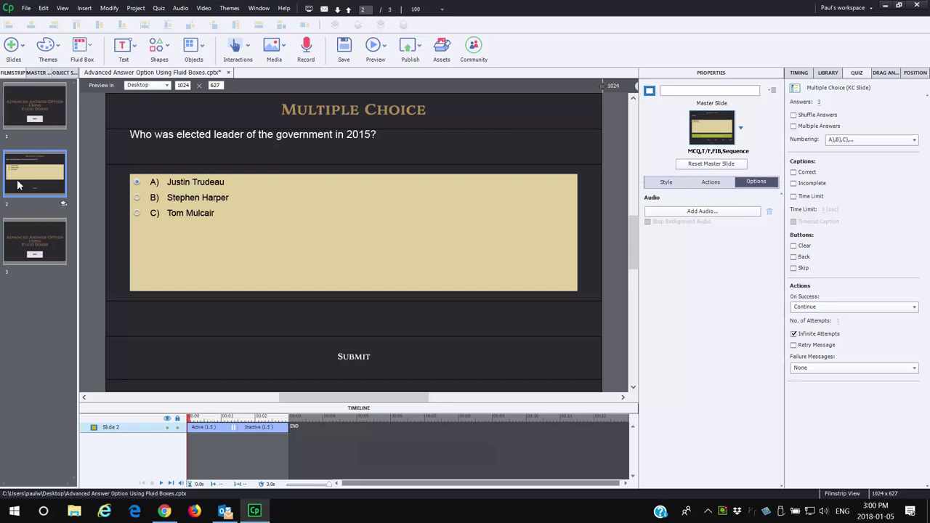
pyautogui.hotkey('ctrl', 'd')
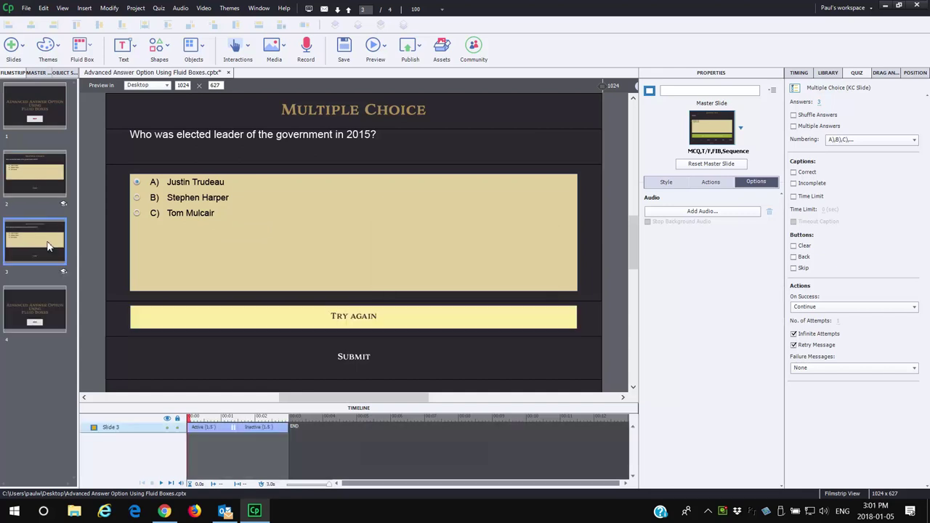
pyautogui.click(33, 182)
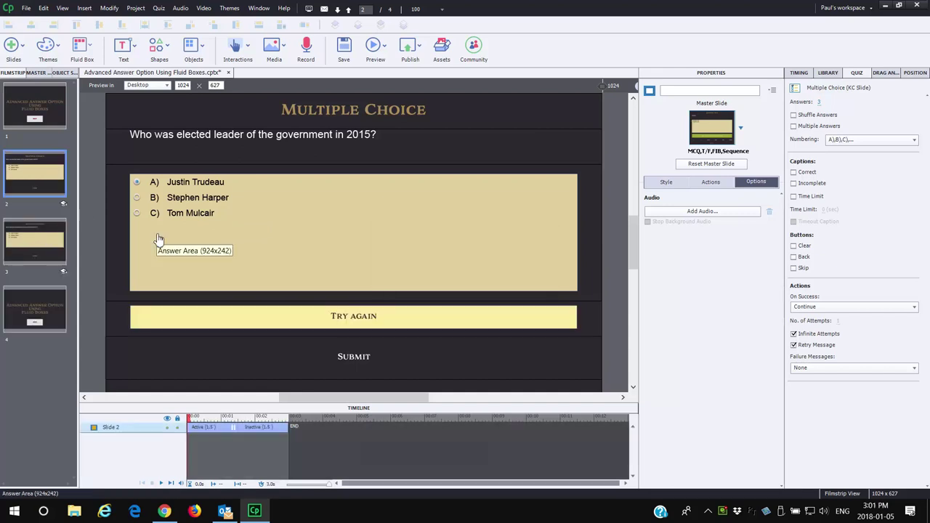
# - Turn on Show Feedback Message for answer C (Tom Mulcair) and turn off the Retry Message
pyautogui.click(208, 219)
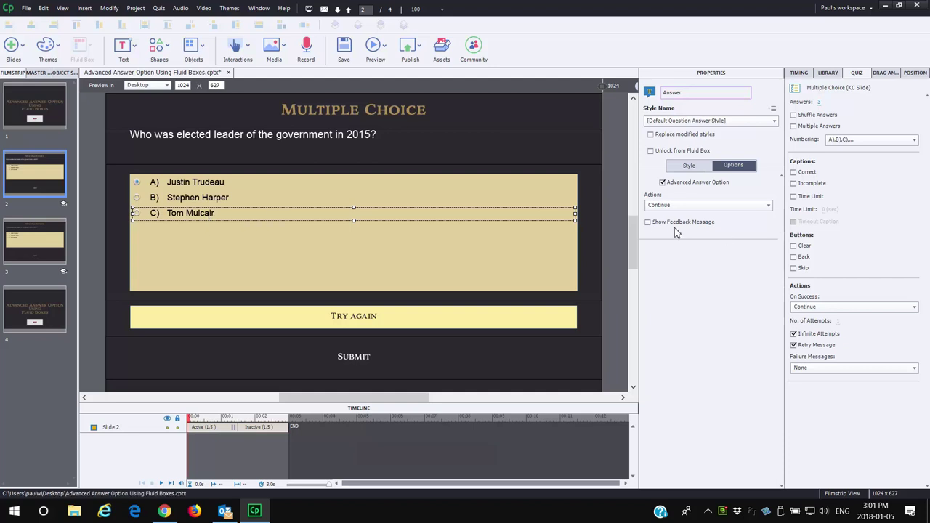
pyautogui.click(647, 222)
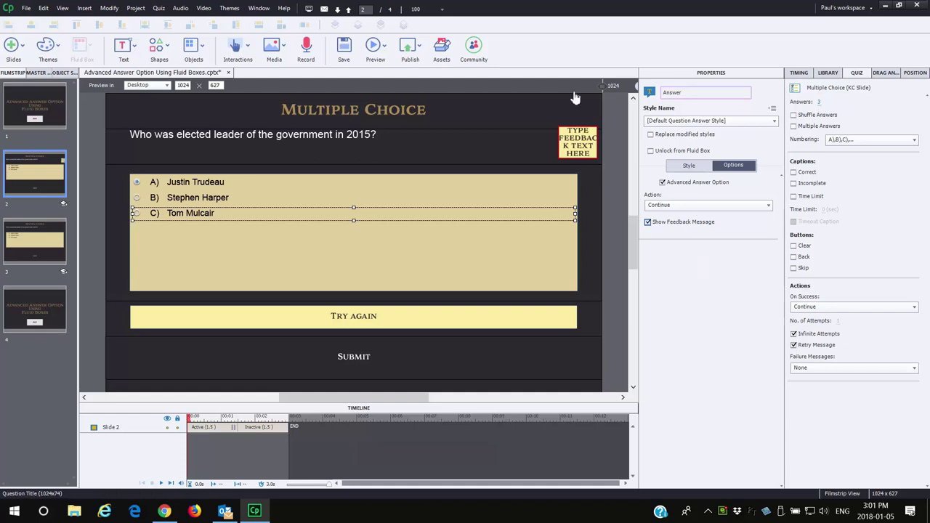
pyautogui.click(802, 346)
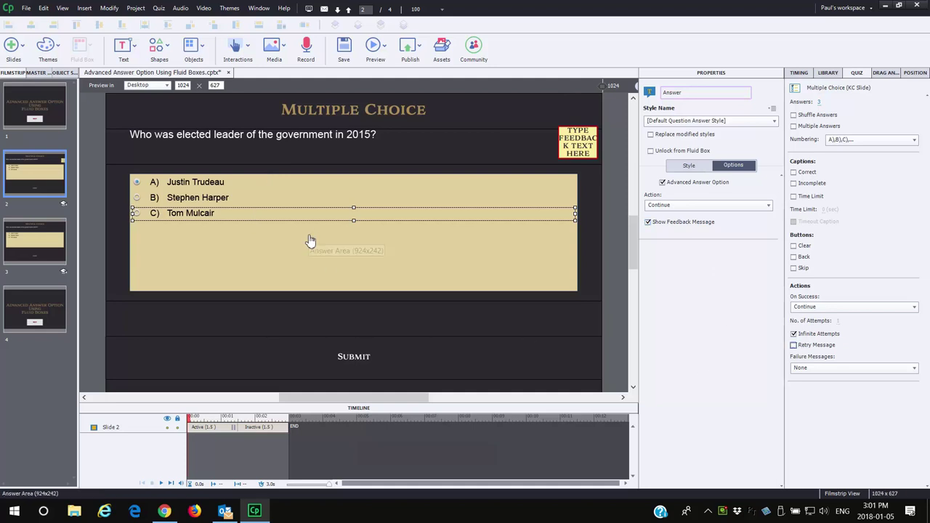
# - Drag answer C's feedback caption down into the empty fluid box below the answers
pyautogui.click(570, 159)
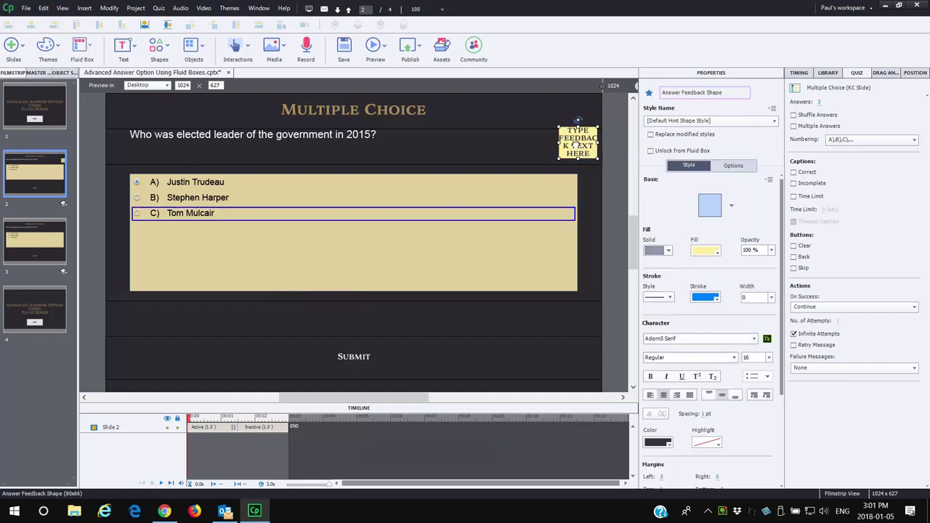
pyautogui.moveTo(569, 161); pyautogui.dragTo(355, 320)
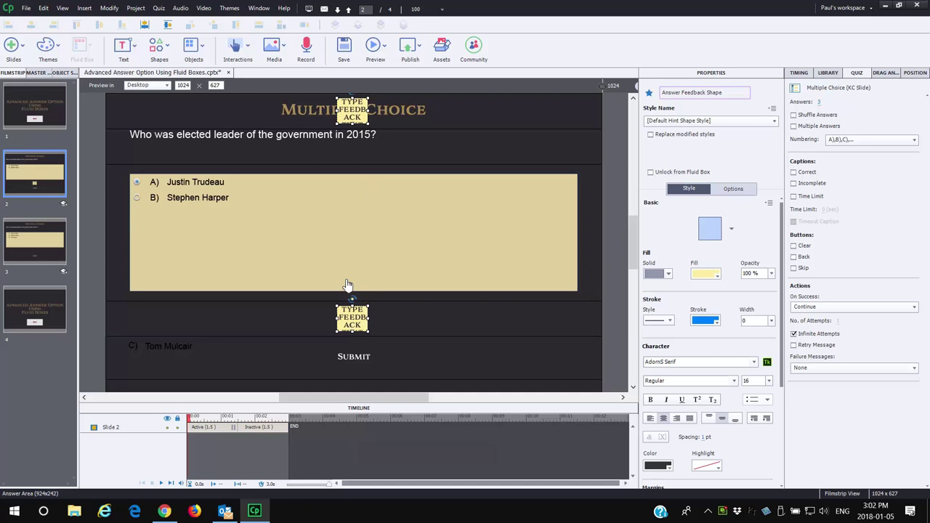
pyautogui.click(357, 116)
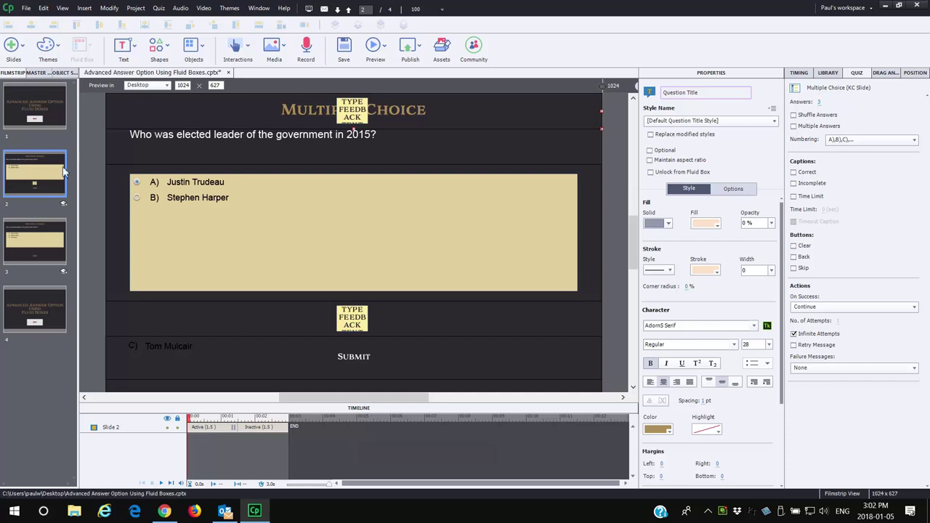
# - Delete the broken quiz slide 2 and confirm, leaving three slides
pyautogui.click(34, 177)
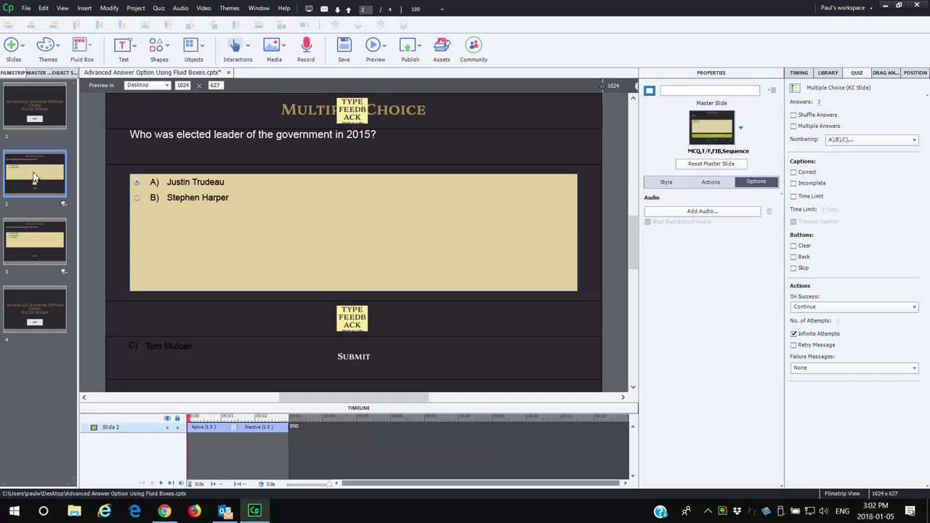
pyautogui.press('Delete')
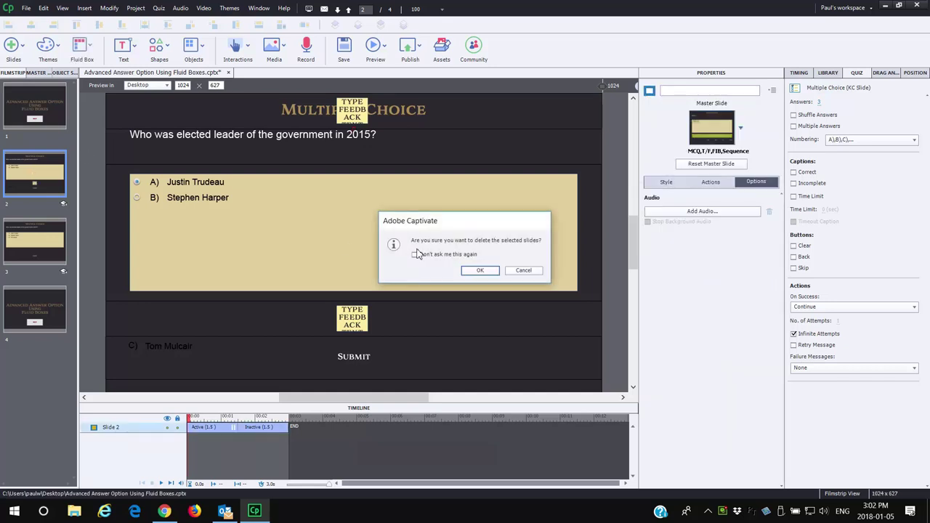
pyautogui.click(478, 271)
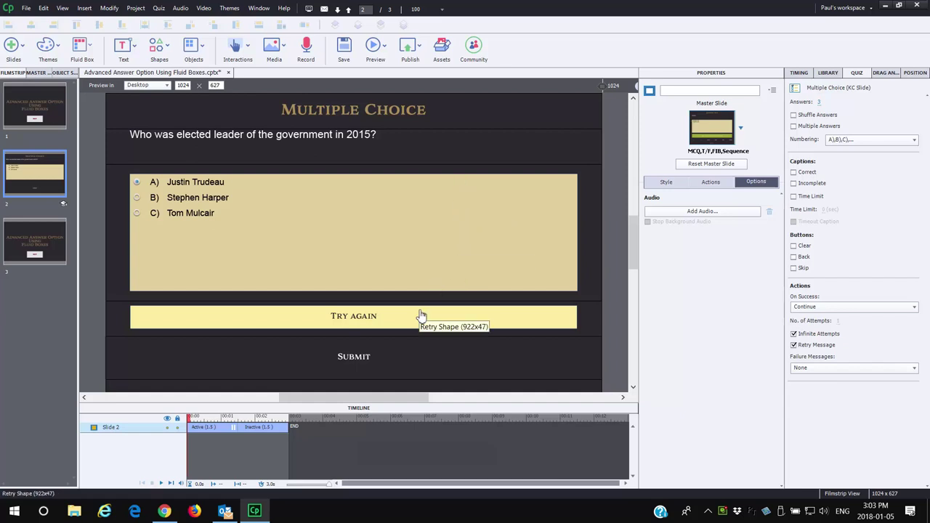
# - Turn off the Retry Message and uncheck Static on the empty fluid box FB_MS3_15
pyautogui.click(793, 345)
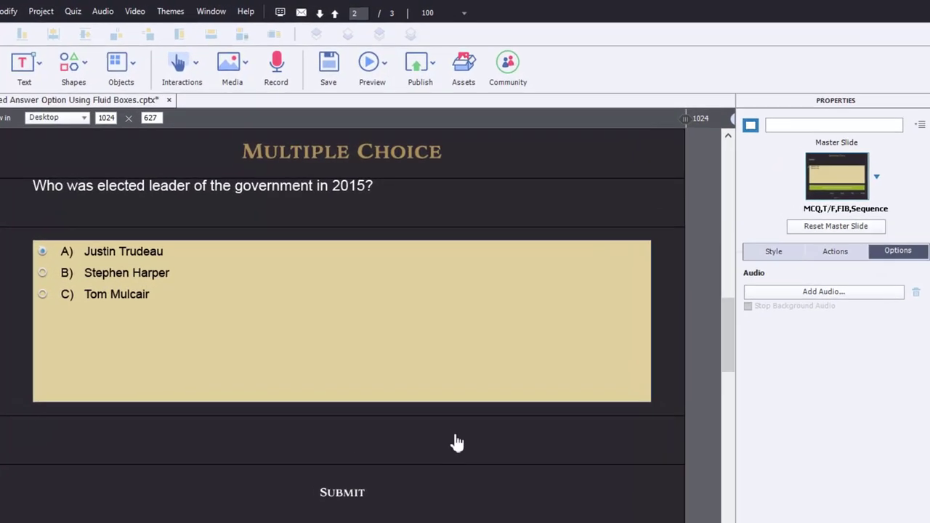
pyautogui.click(455, 442)
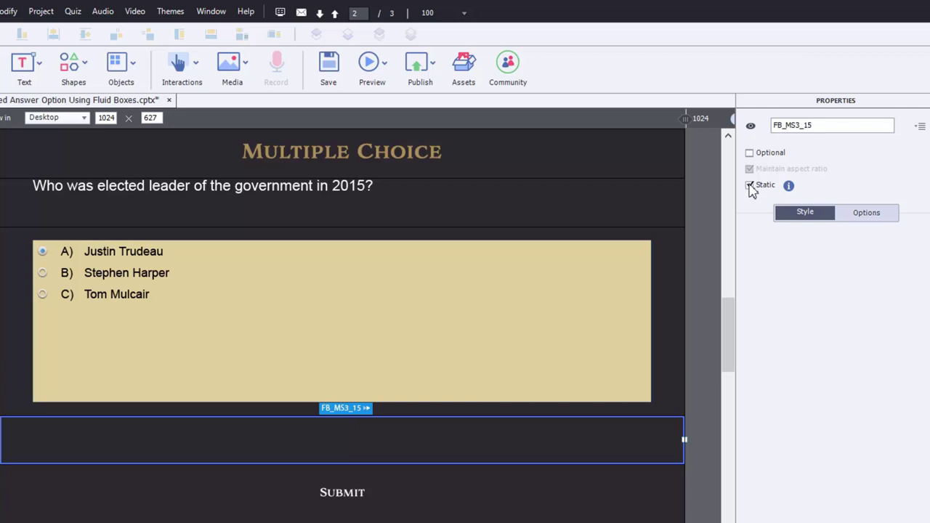
pyautogui.click(749, 186)
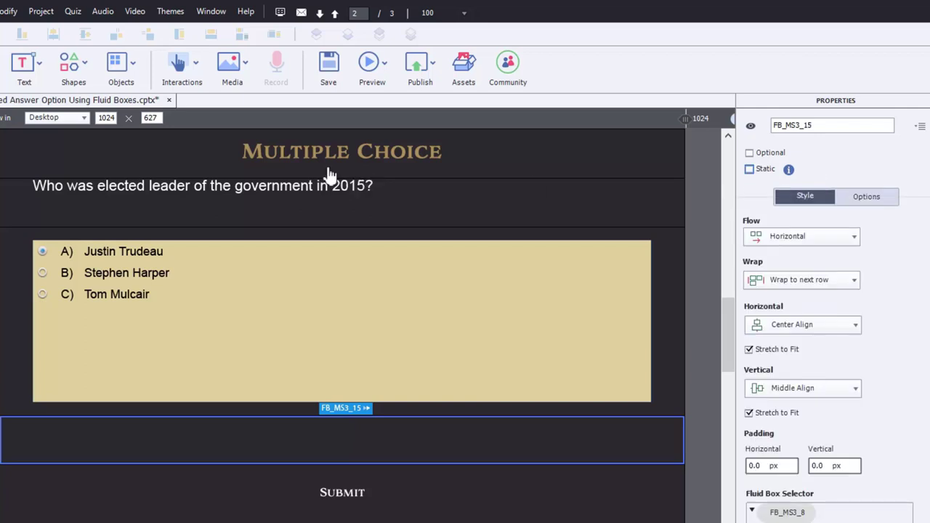
pyautogui.click(78, 69)
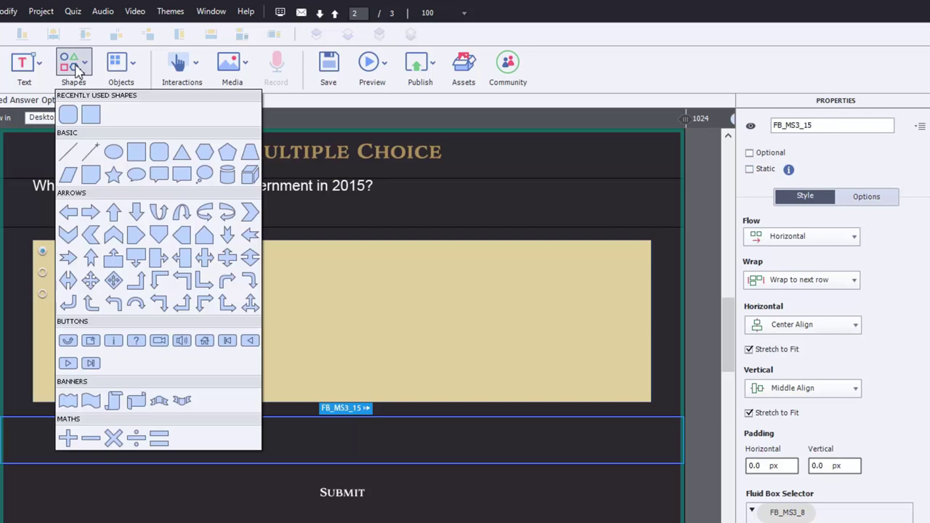
# - Draw a rectangle across the empty fluid box below the answers and open its State View
pyautogui.click(91, 113)
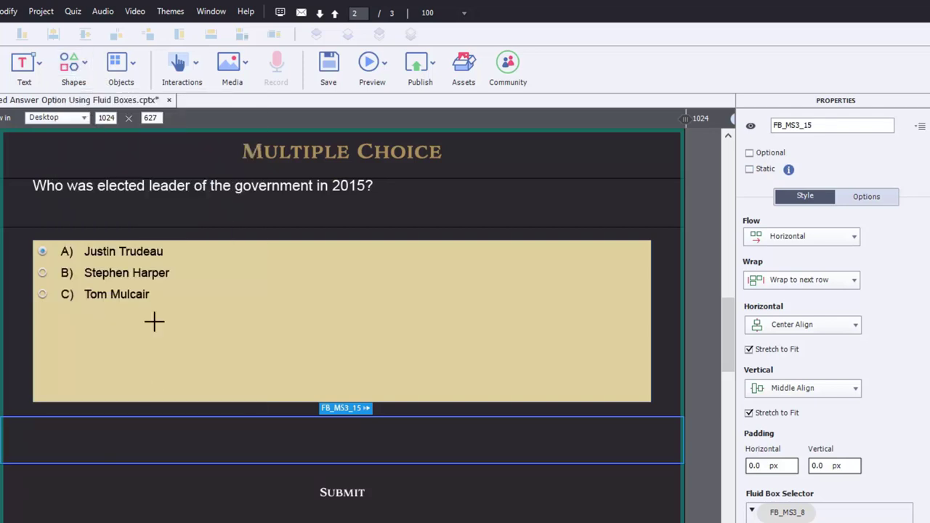
pyautogui.moveTo(110, 422)
pyautogui.mouseDown()
pyautogui.moveTo(274, 446)
pyautogui.moveTo(611, 455)
pyautogui.mouseUp()
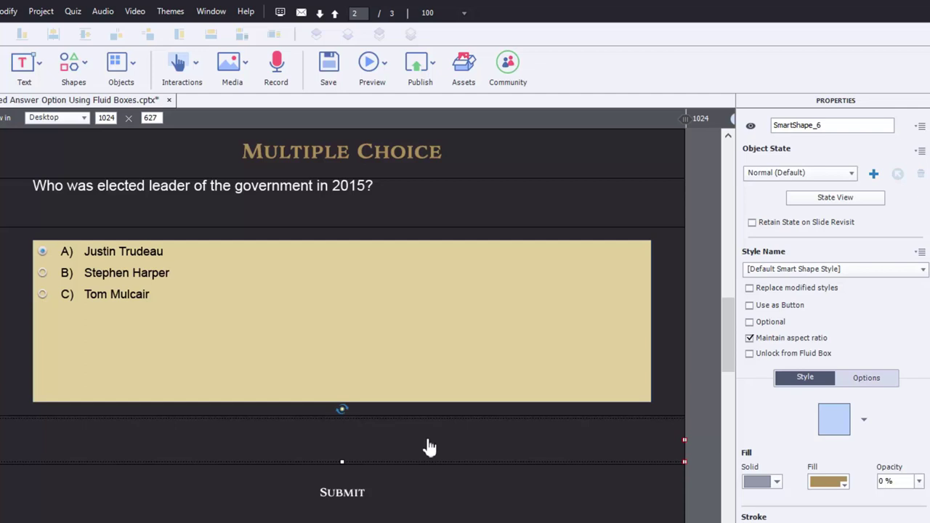
pyautogui.click(802, 198)
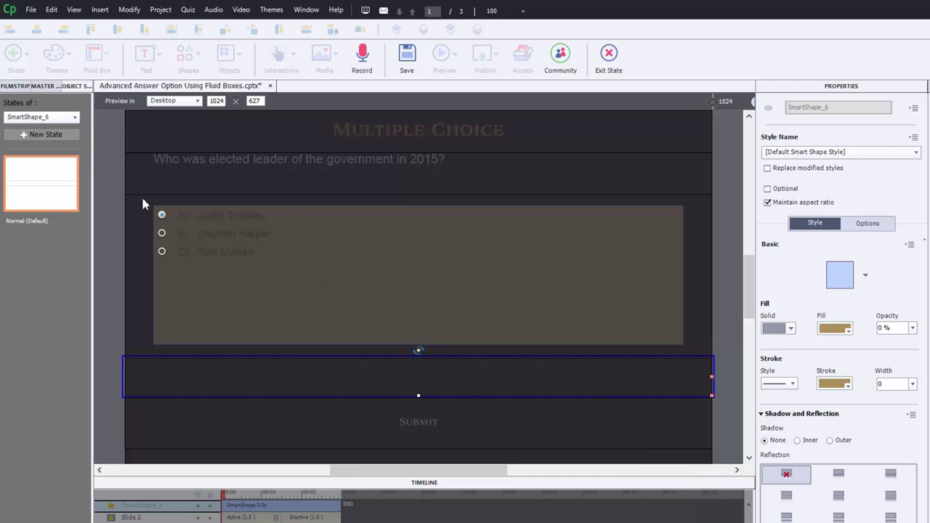
# - Add a new state named 'Correct' to the feedback shape
pyautogui.click(55, 139)
pyautogui.moveTo(94, 148); pyautogui.dragTo(20, 145)
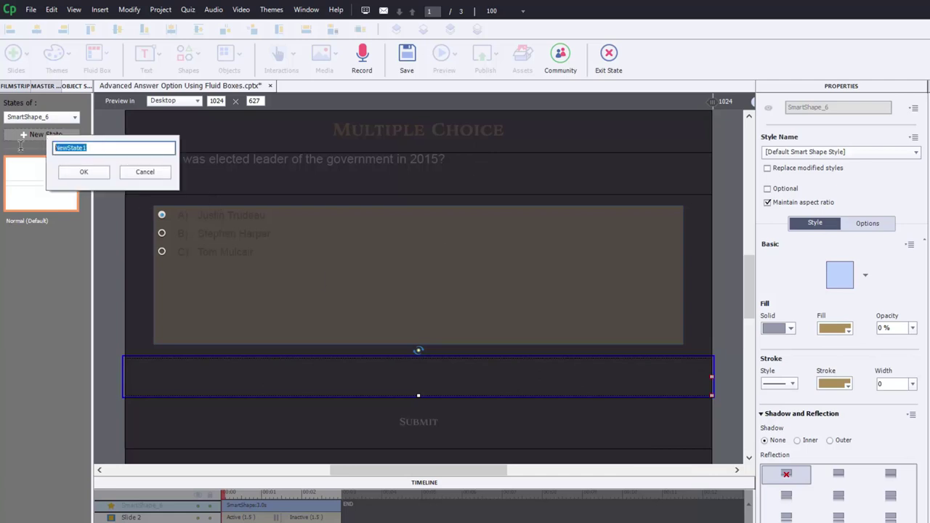
pyautogui.write('Correct')
pyautogui.click(83, 172)
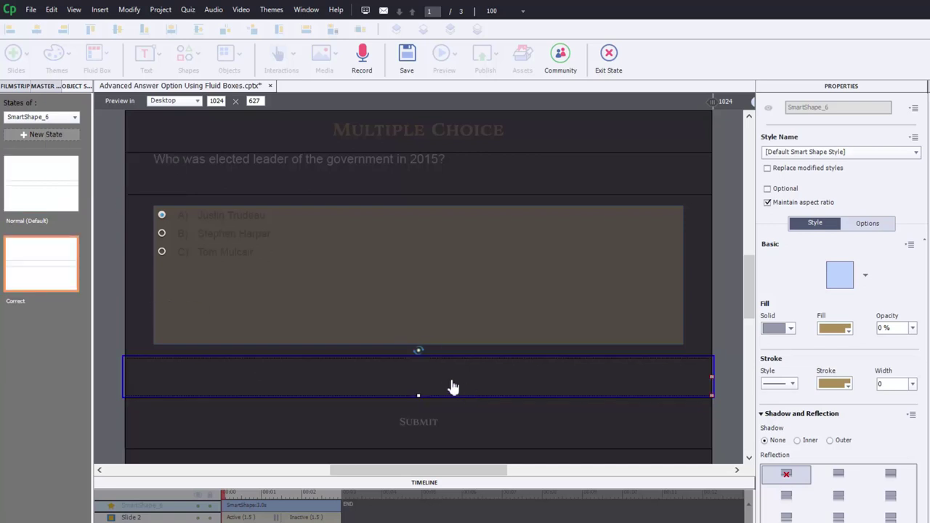
# - Make the Correct state read 'Correct. Justin Trudeau is the right answer.'
pyautogui.doubleClick(484, 386)
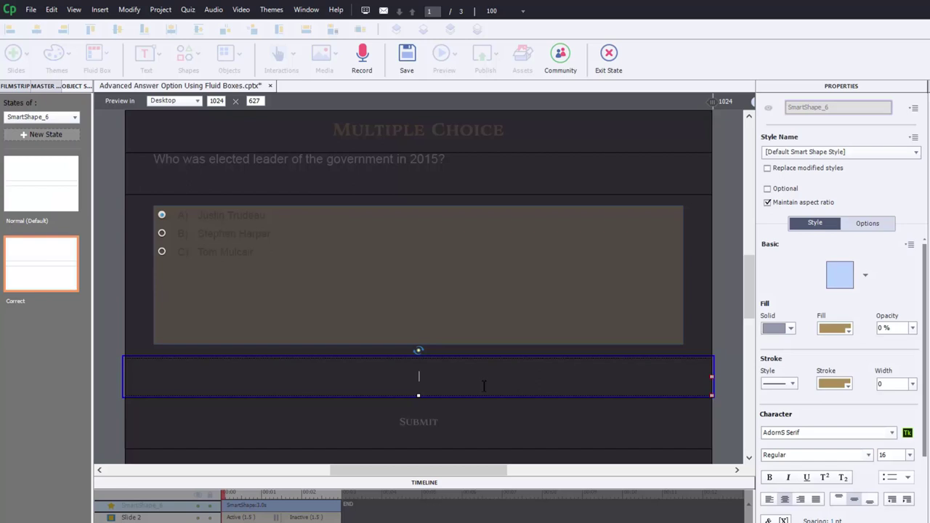
pyautogui.write('Correct. Justin T')
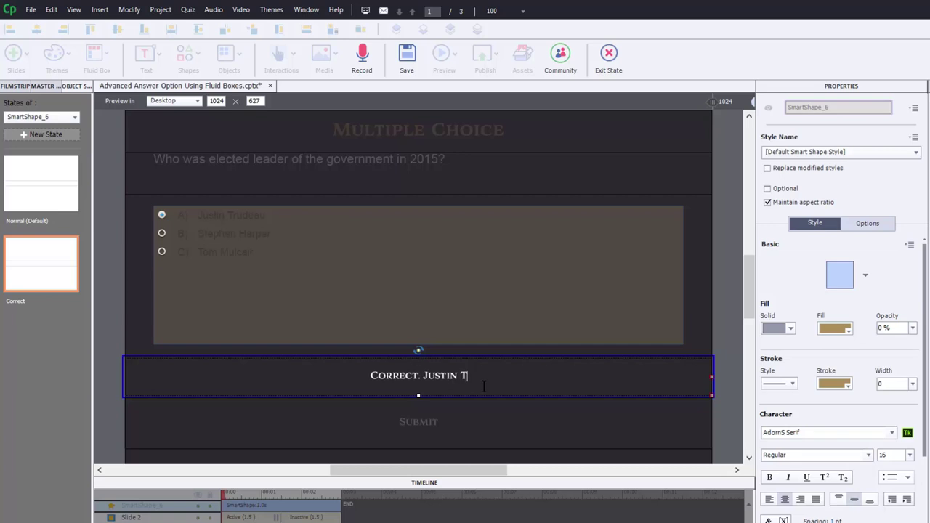
pyautogui.write('rudeau is th')
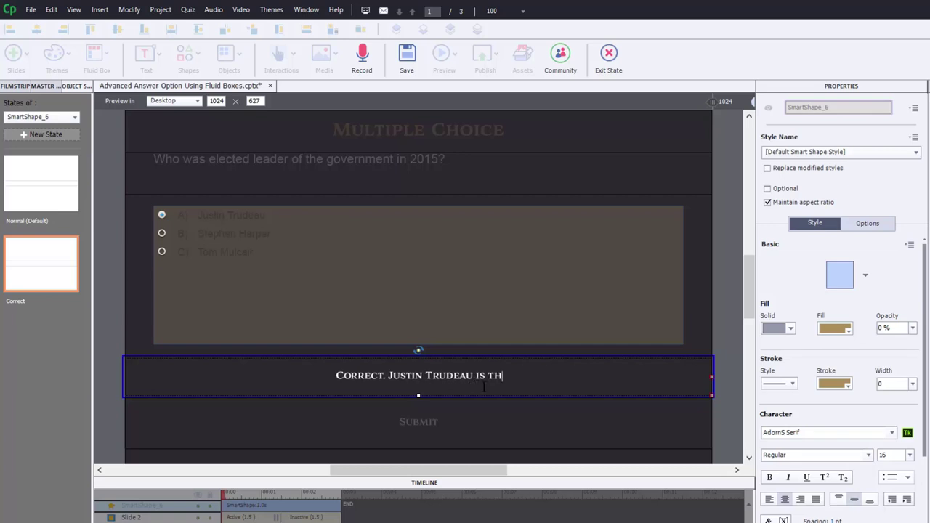
pyautogui.write('e rigfh')
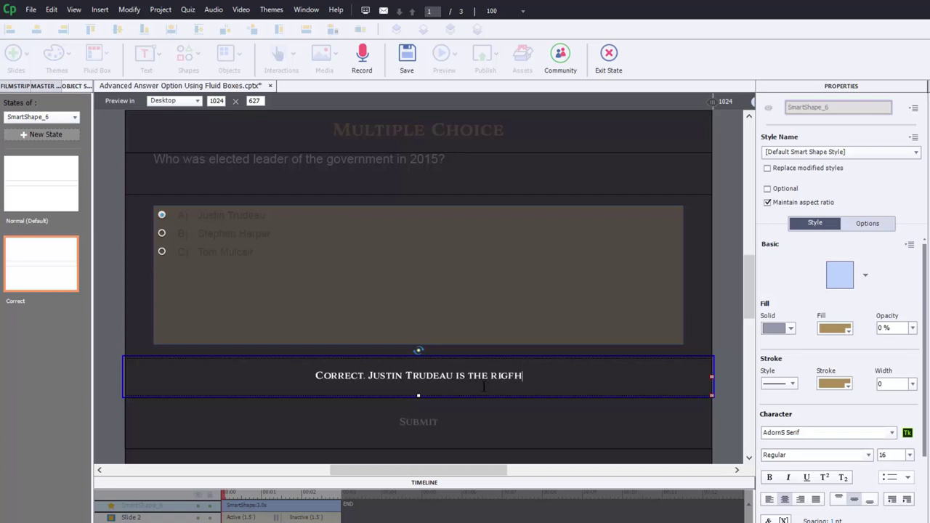
pyautogui.press('BackSpace')
pyautogui.press('BackSpace')
pyautogui.press('BackSpace')
pyautogui.press('BackSpace')
pyautogui.write('ight answer.')
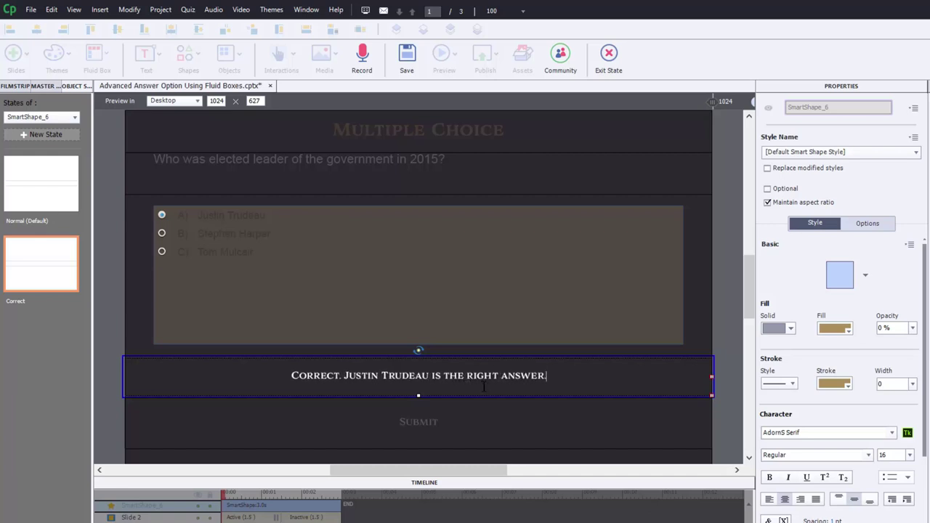
# - Add a new state named 'Stephen' to the feedback shape
pyautogui.click(29, 136)
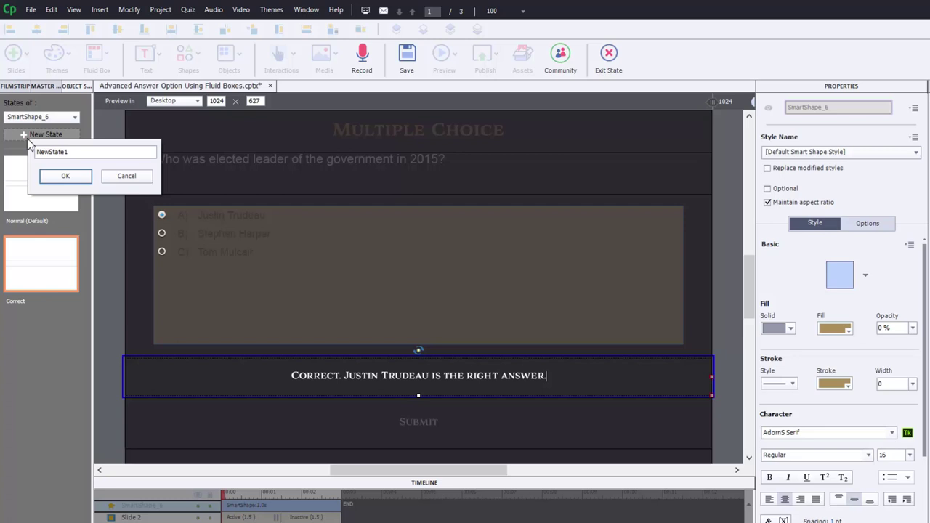
pyautogui.doubleClick(84, 152)
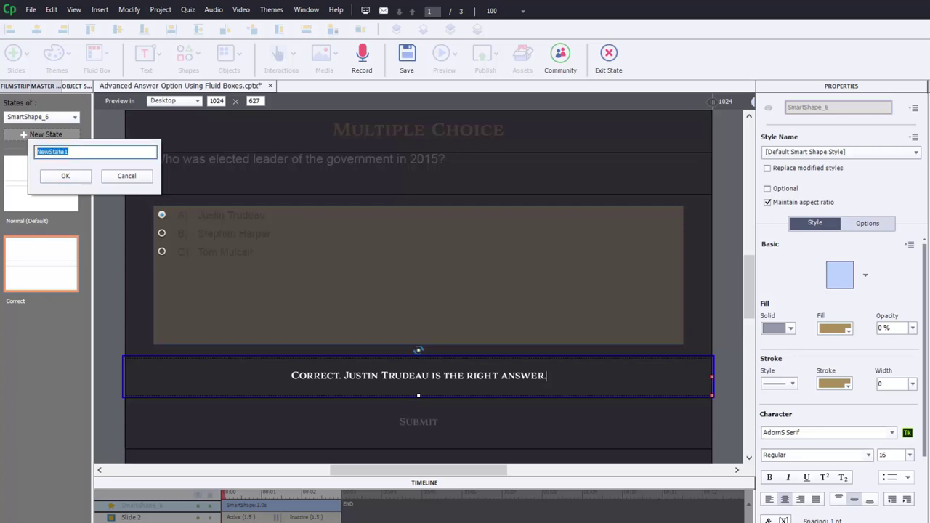
pyautogui.write('Stephen')
pyautogui.click(65, 176)
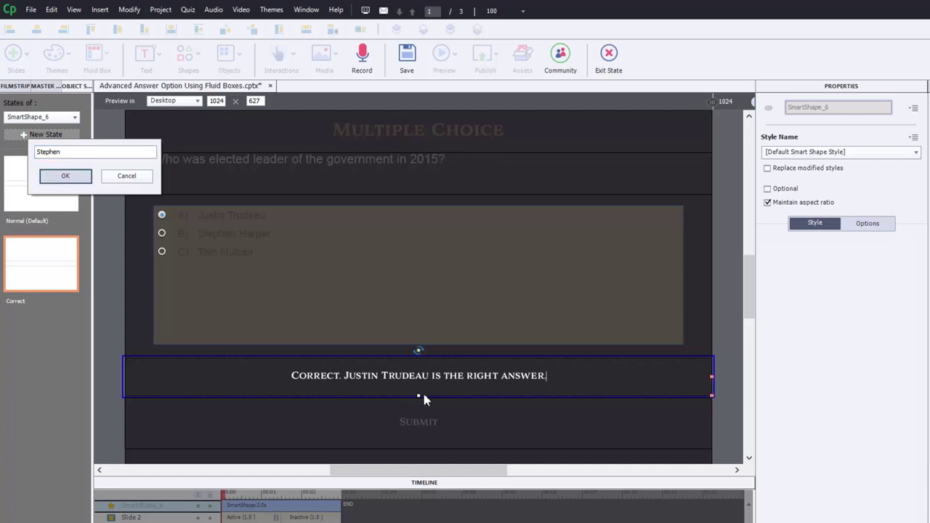
# - Make the Stephen state read 'Incorrect. Stephen harper is not correct.'
pyautogui.doubleClick(471, 379)
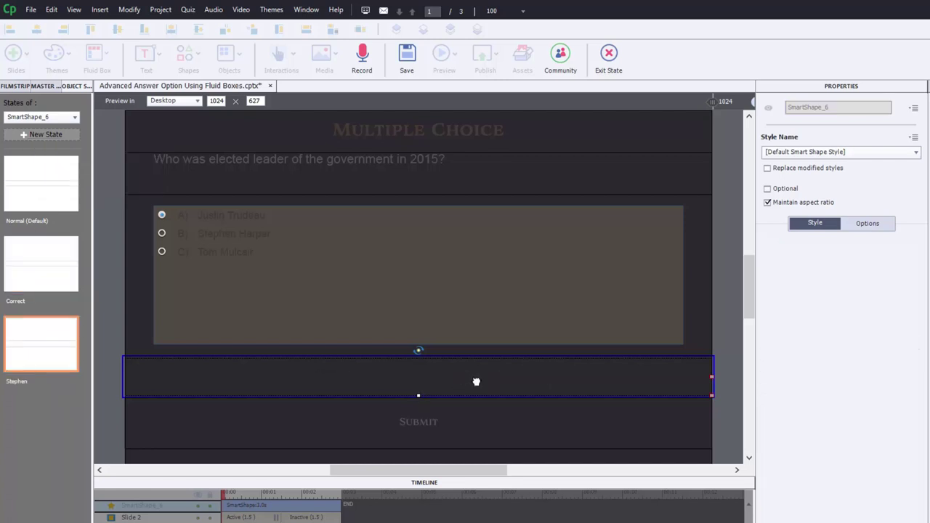
pyautogui.write('I')
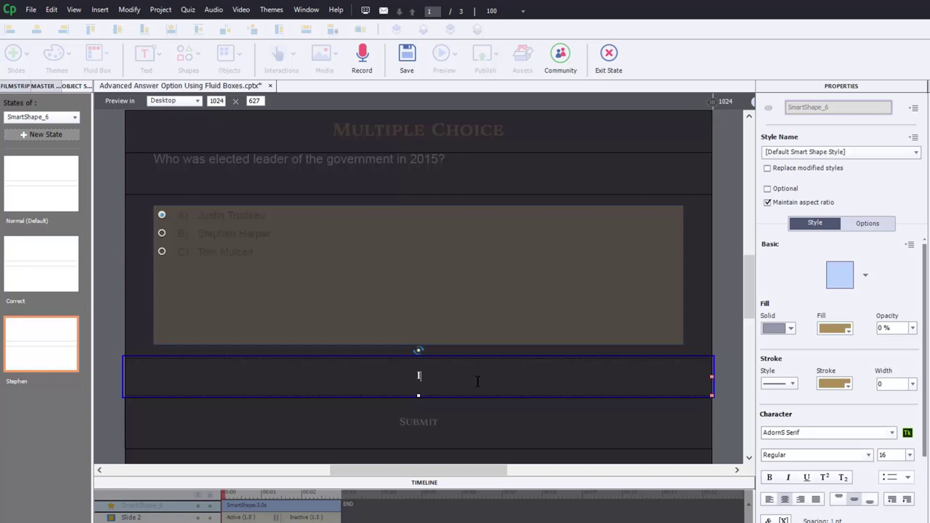
pyautogui.write('ncorrect. Stephen hardp')
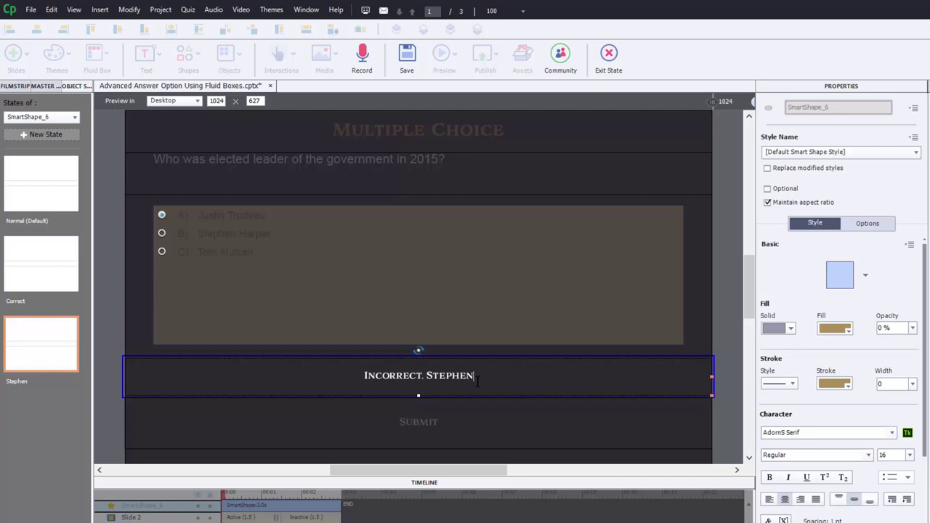
pyautogui.press('BackSpace')
pyautogui.press('BackSpace')
pyautogui.press('BackSpace')
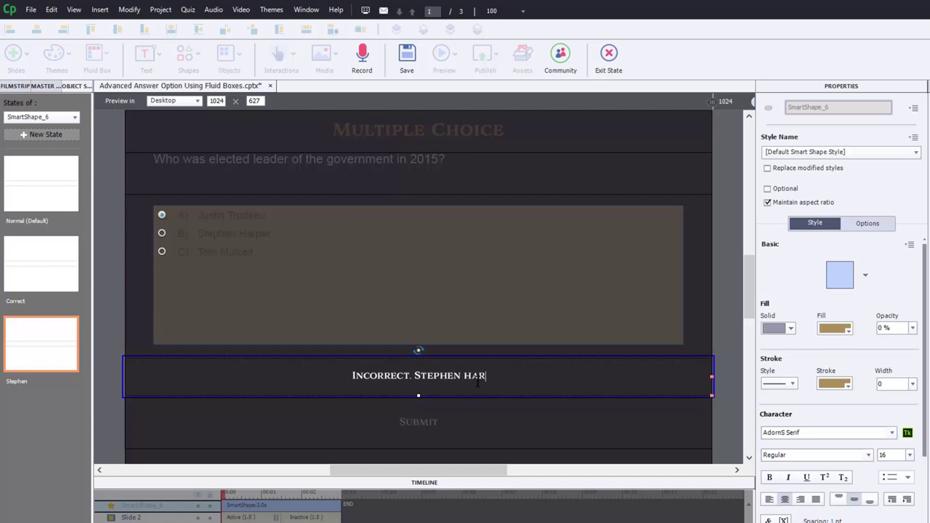
pyautogui.write('p')
pyautogui.press('BackSpace')
pyautogui.write('rper is not')
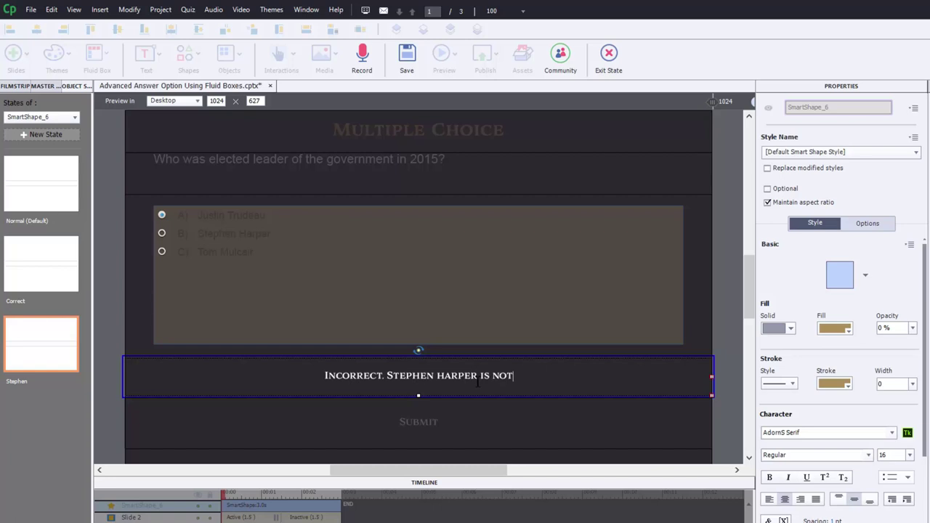
pyautogui.write(' correct.')
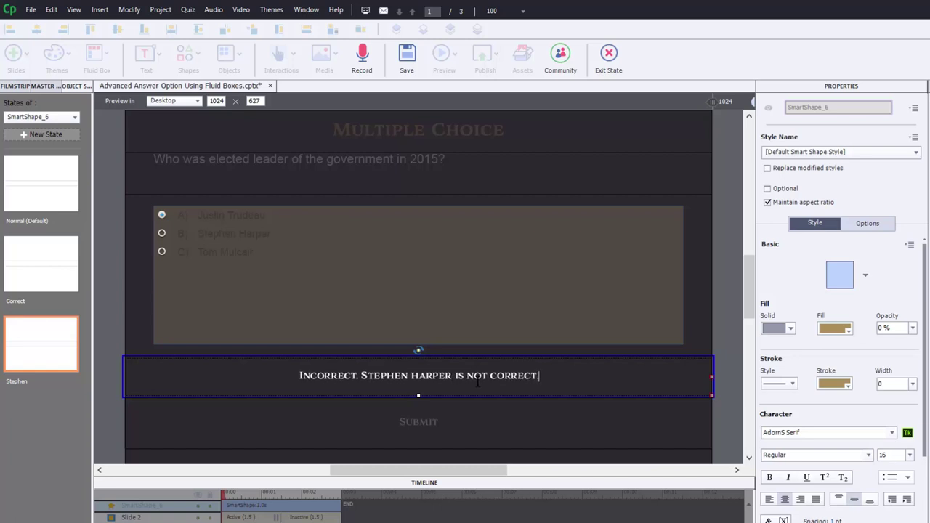
# - Add another new state named 'Tom Mulcair'
pyautogui.click(47, 135)
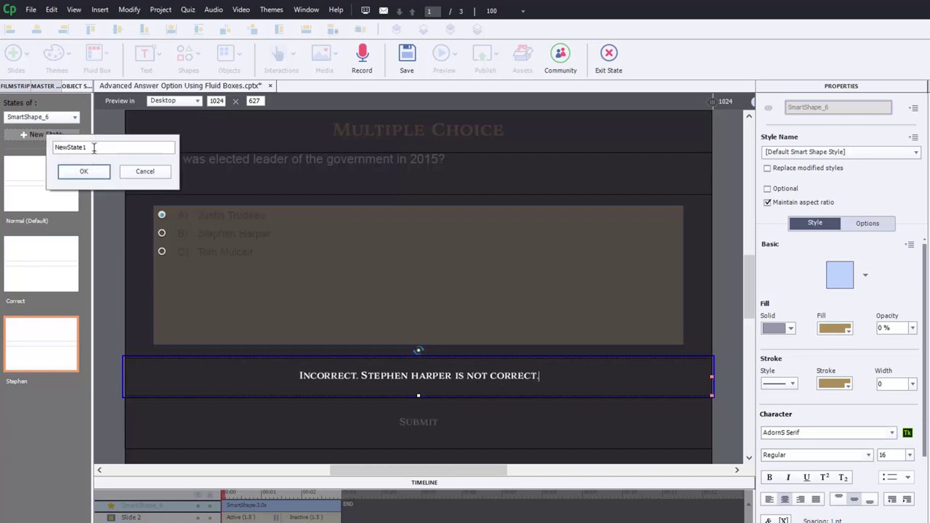
pyautogui.write('T')
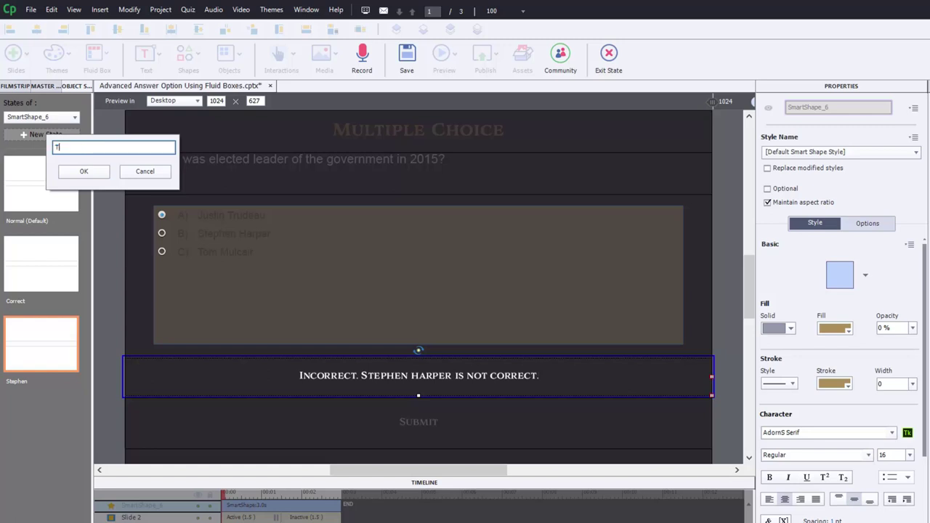
pyautogui.write('om Mulcair')
pyautogui.click(82, 172)
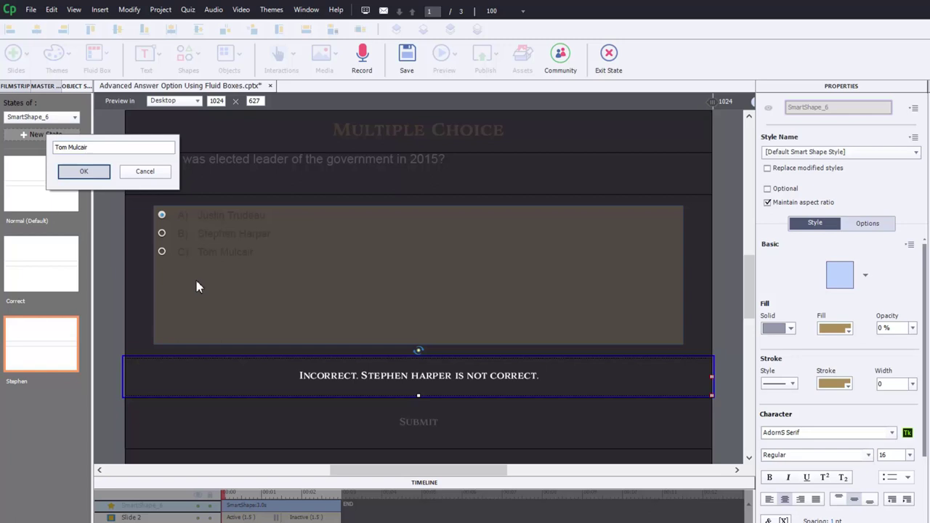
# - Make the Tom_Mulcair state read 'Sorry, Tom Mulcair is not right.' and exit State View
pyautogui.doubleClick(477, 377)
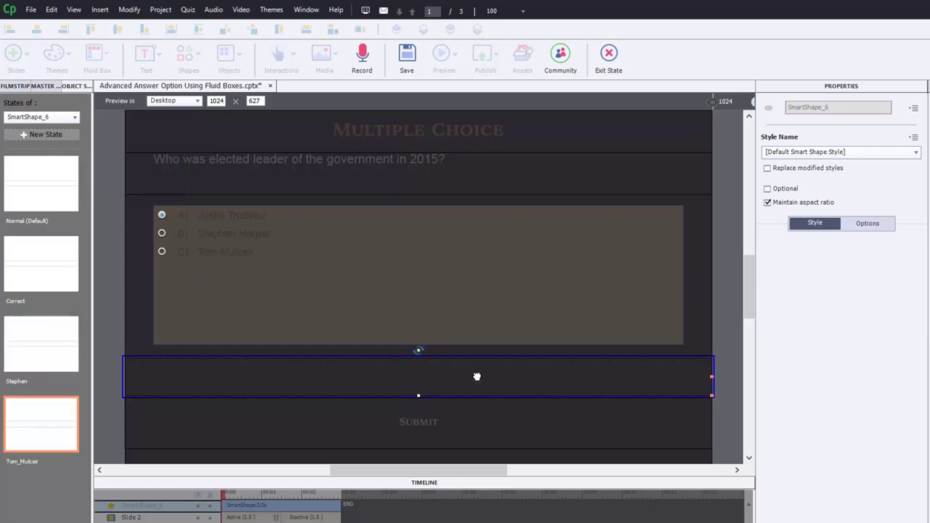
pyautogui.write('Sorry')
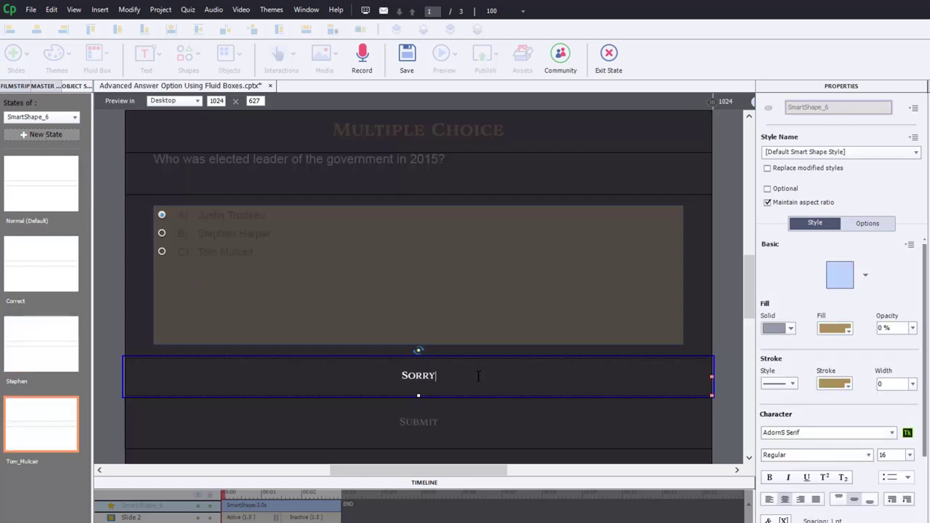
pyautogui.write(', Tom M')
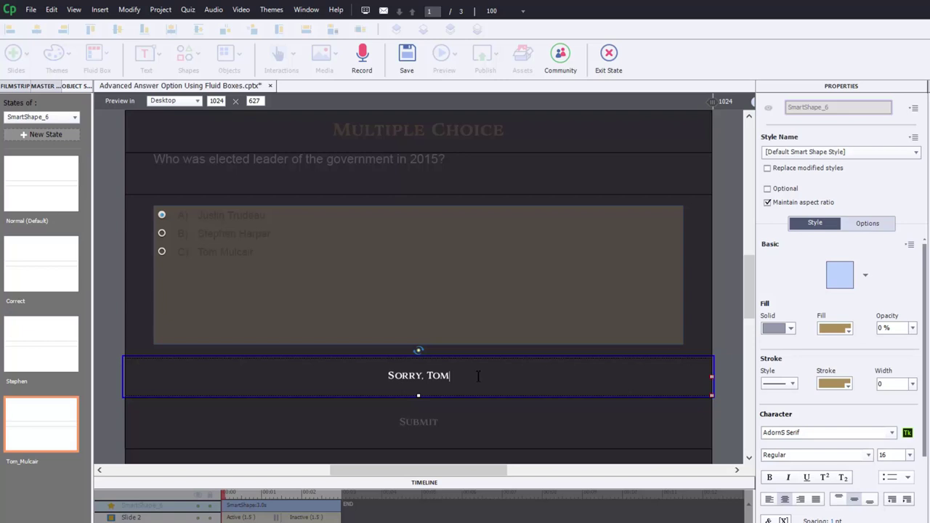
pyautogui.write('ulcair ')
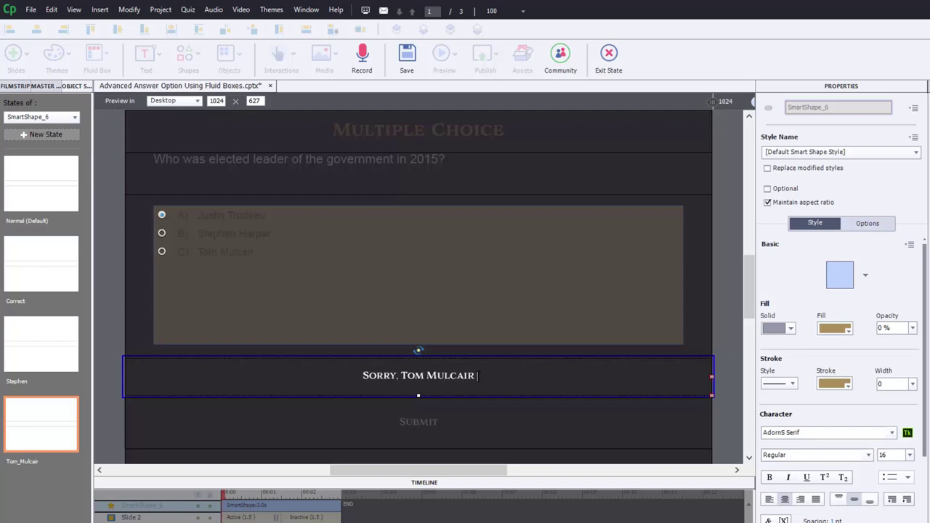
pyautogui.write('is not r')
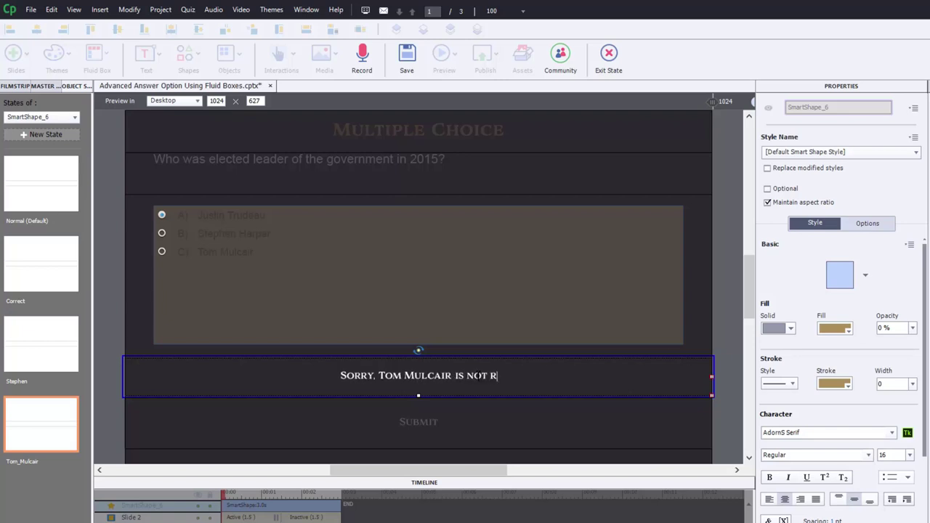
pyautogui.write('ight.')
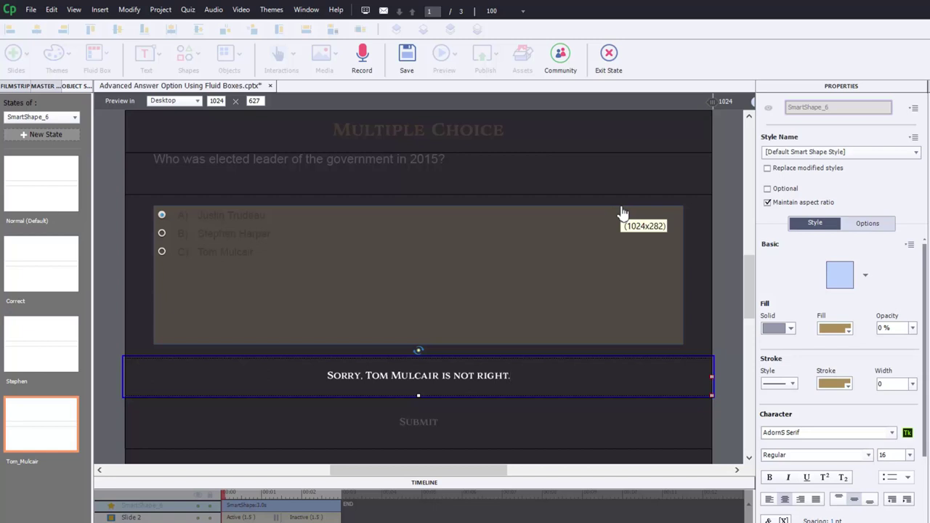
pyautogui.click(607, 56)
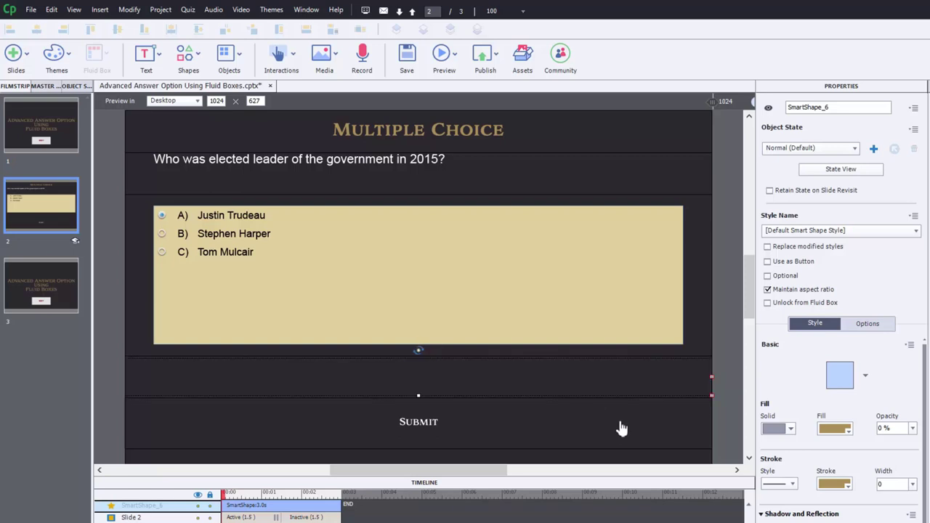
# - Draw a rounded rectangle into the Submit fluid box, placing it in Submit's row
pyautogui.click(621, 428)
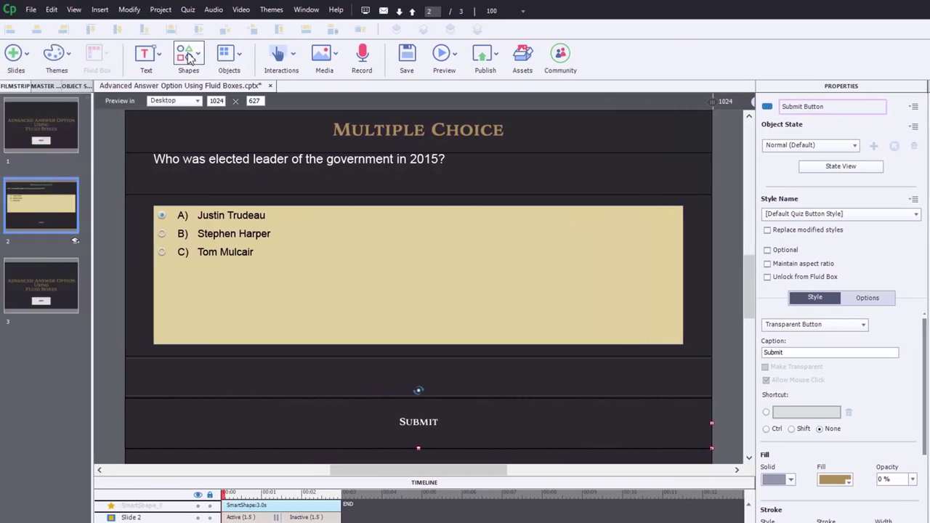
pyautogui.click(195, 55)
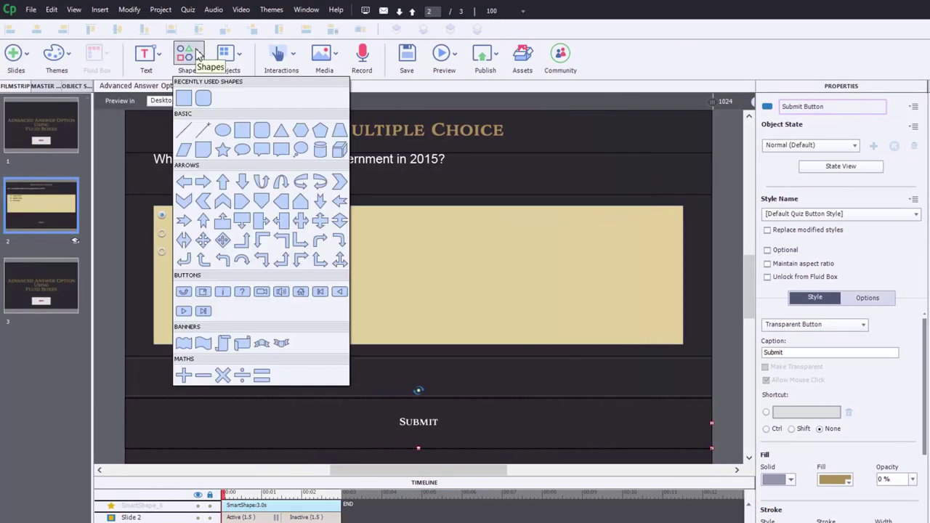
pyautogui.click(203, 100)
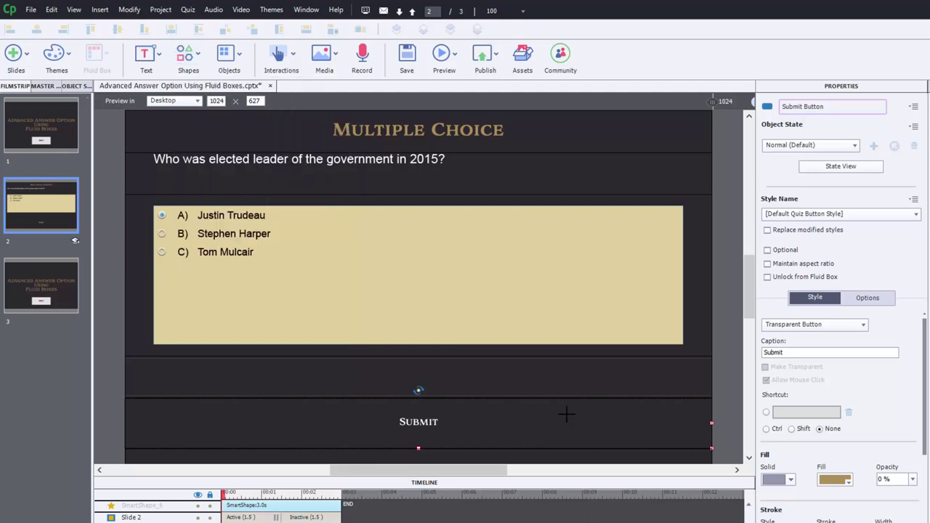
pyautogui.moveTo(561, 411); pyautogui.dragTo(645, 462)
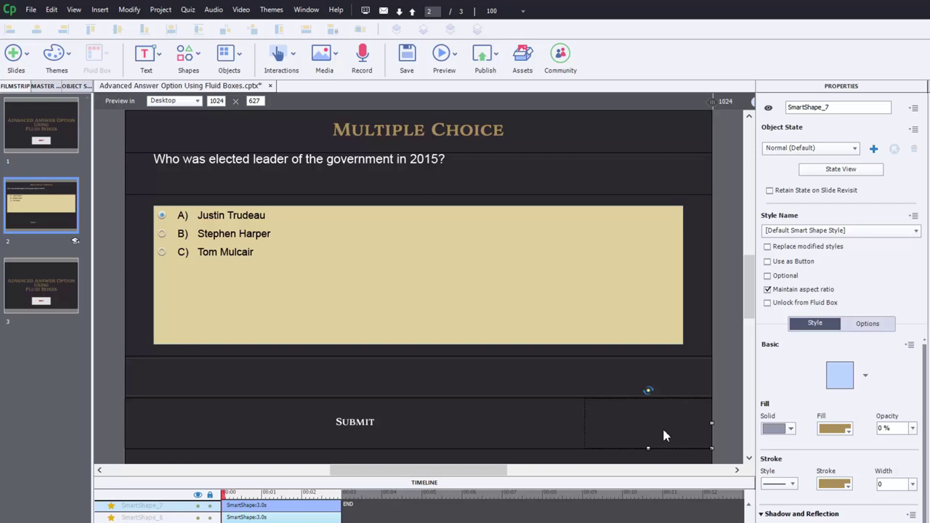
pyautogui.moveTo(654, 427); pyautogui.dragTo(603, 430)
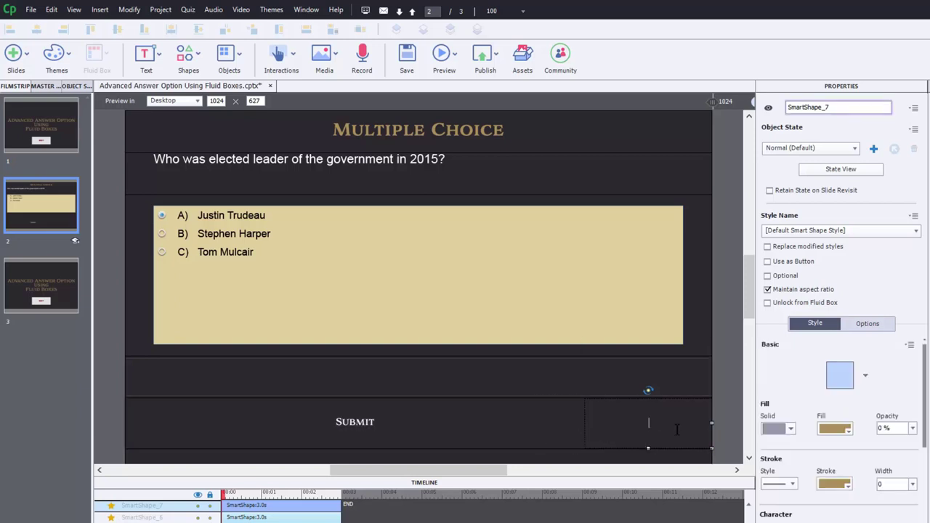
# - Label the new shape 'Next' and set it to Use as Button
pyautogui.write('Next')
pyautogui.click(690, 424)
pyautogui.click(695, 425)
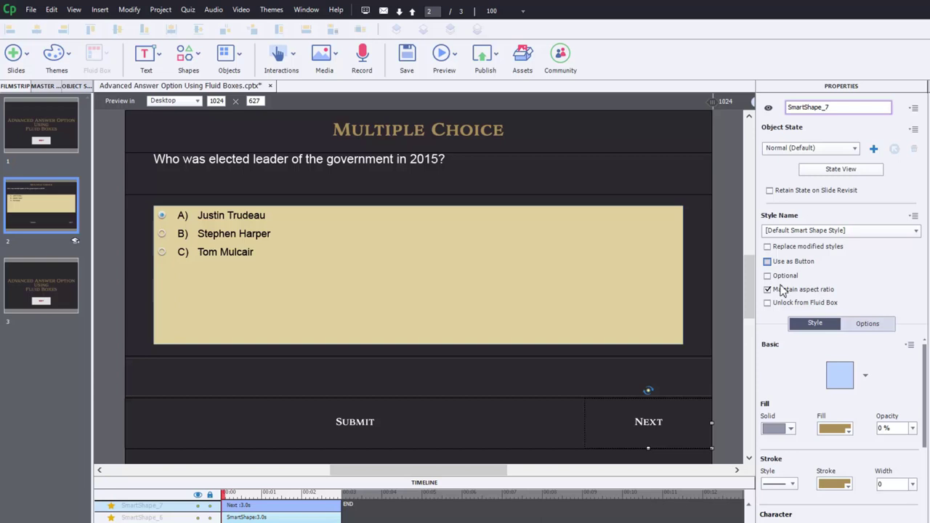
pyautogui.click(781, 292)
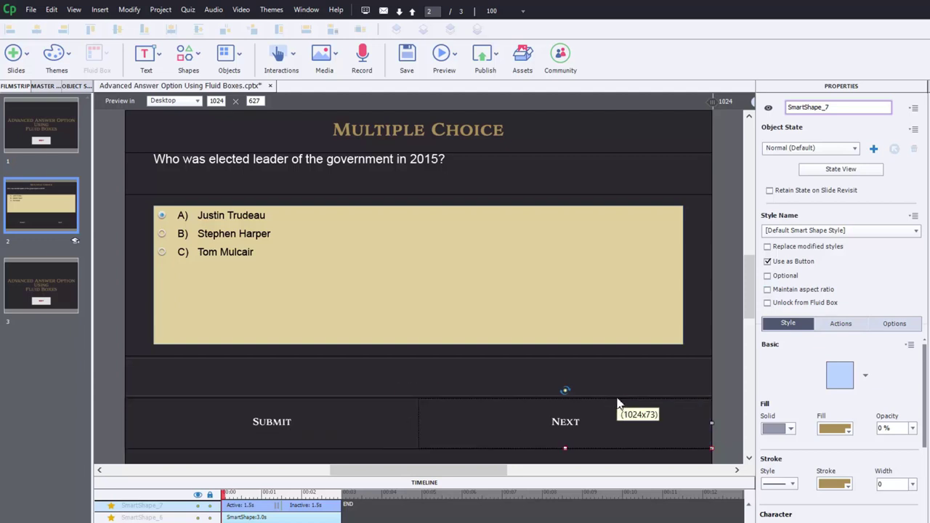
# - Give the Next button shape a hand cursor and disable its click sound
pyautogui.click(846, 325)
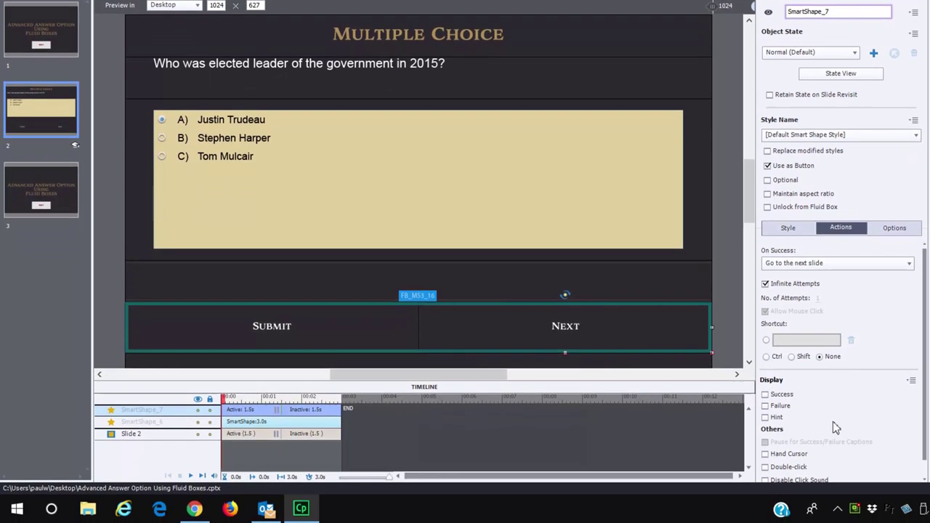
pyautogui.click(787, 454)
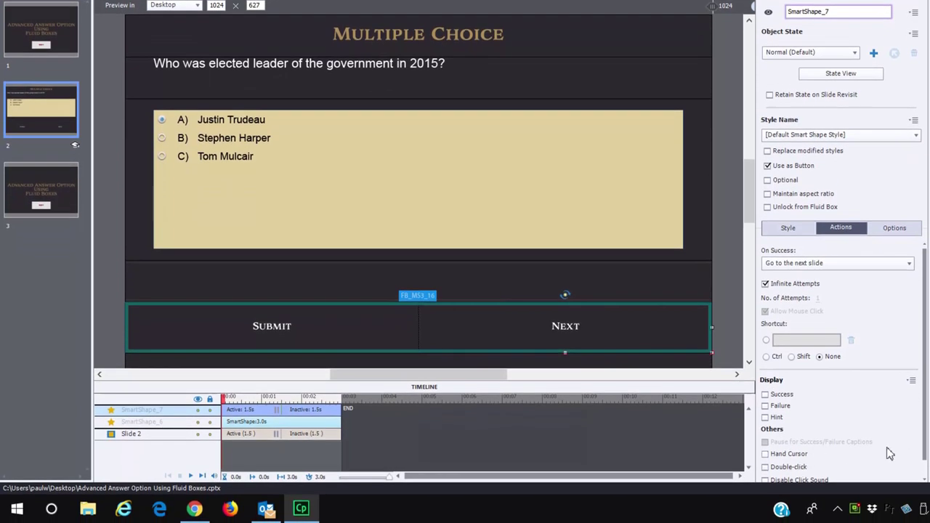
pyautogui.click(795, 480)
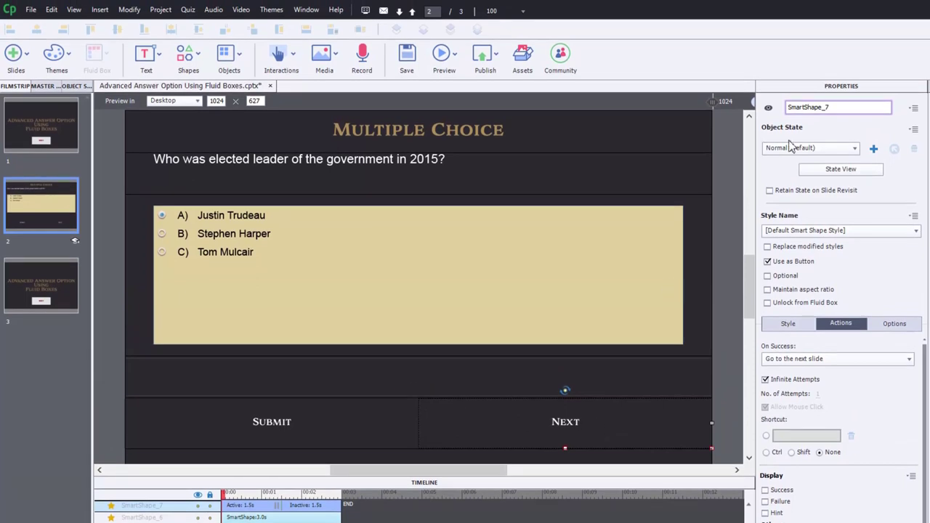
# - Rename the Next shape to Next_Button and the feedback caption shape to Captions
pyautogui.doubleClick(844, 106)
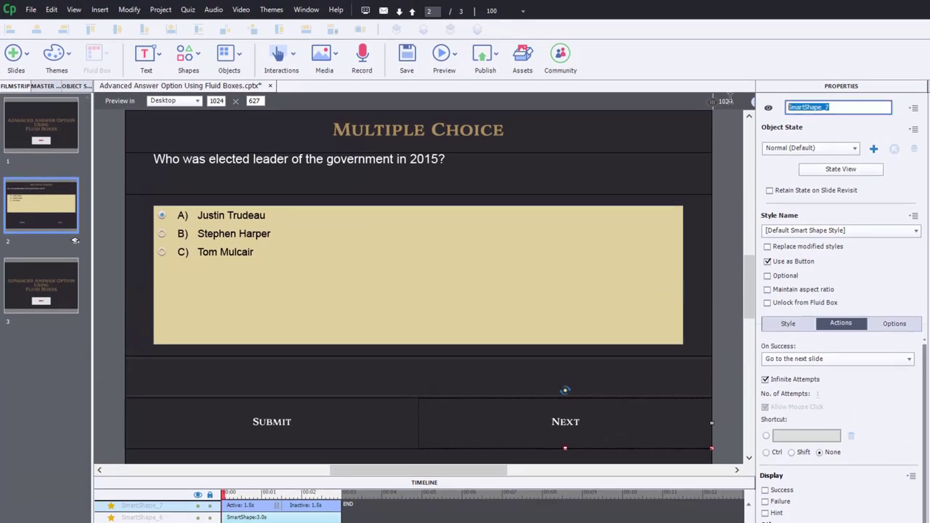
pyautogui.write('Next Button')
pyautogui.press('Return')
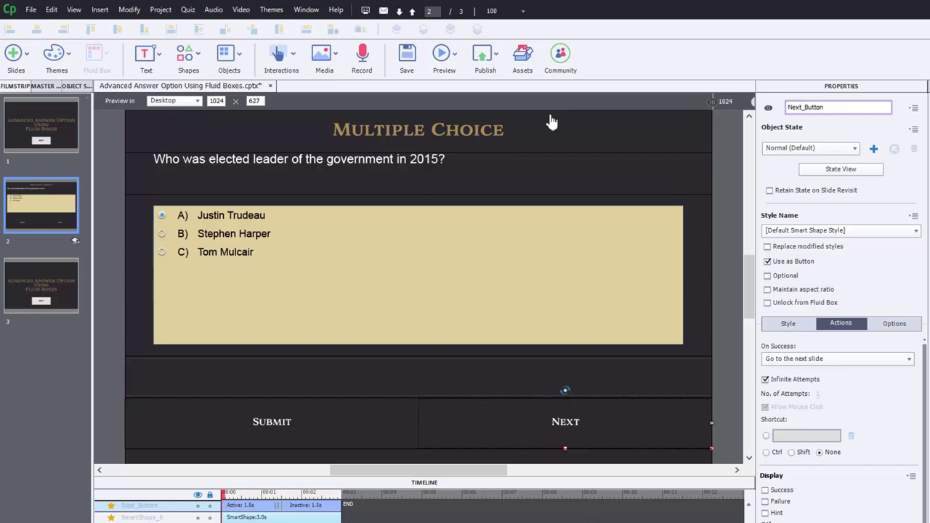
pyautogui.click(462, 374)
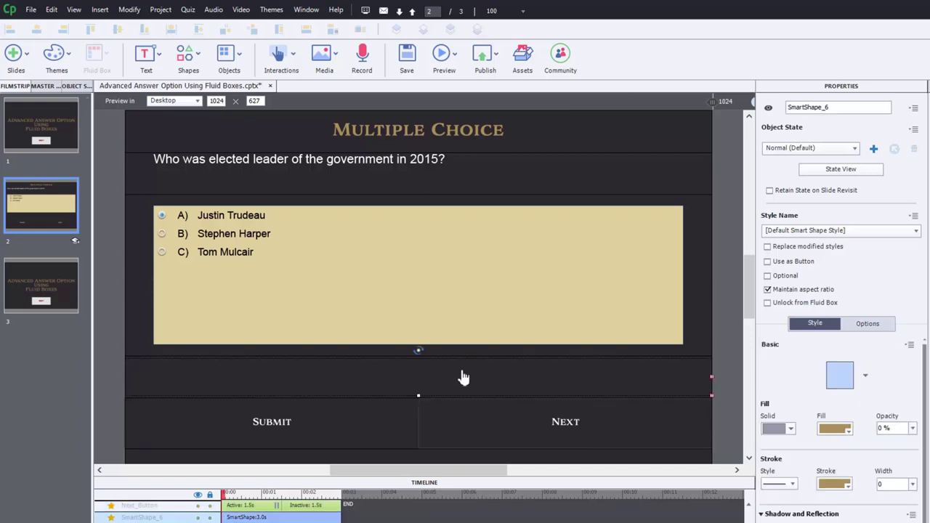
pyautogui.moveTo(846, 107); pyautogui.dragTo(752, 112)
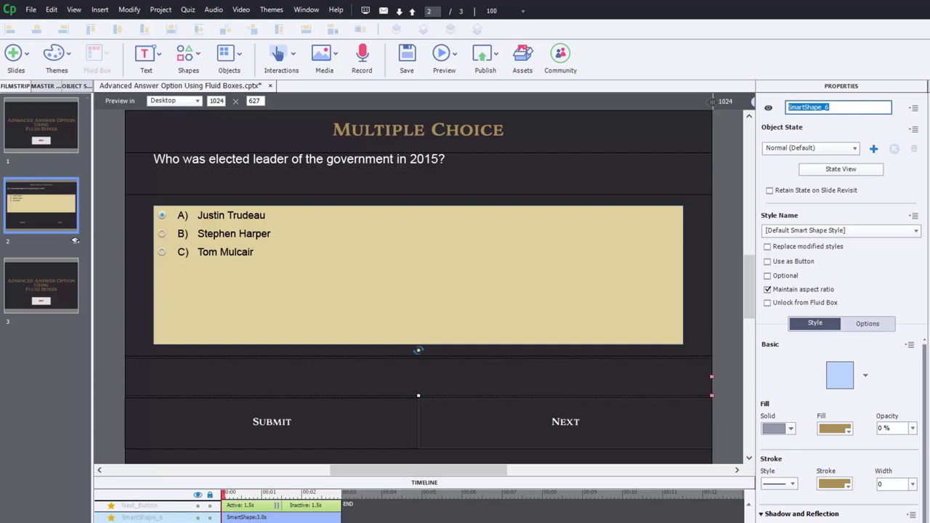
pyautogui.write('Captions')
pyautogui.press('Return')
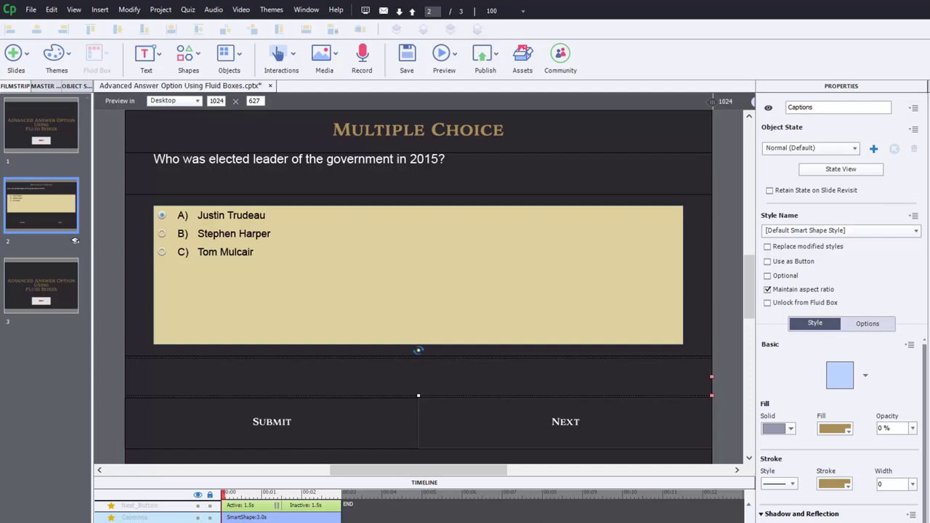
# - Set answer A) Justin Trudeau to Execute Advanced Actions and open its script in the Advanced Actions editor
pyautogui.click(733, 195)
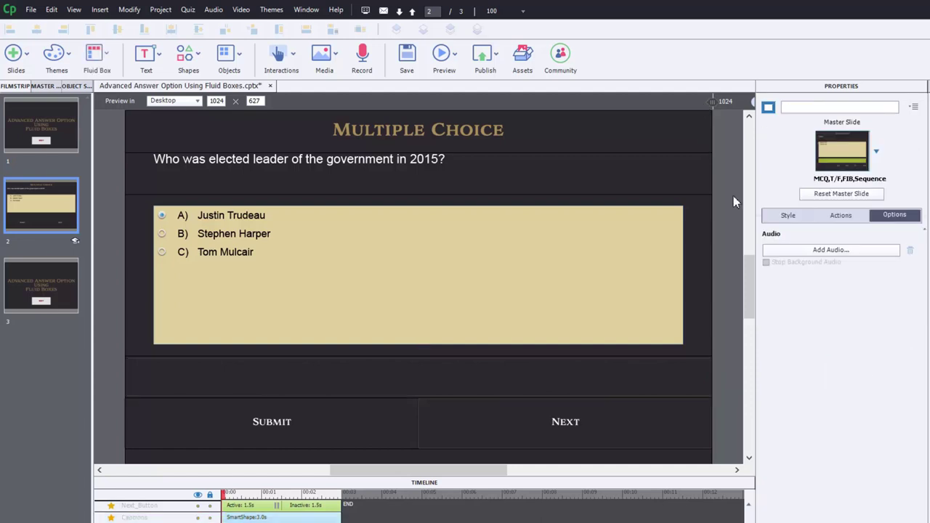
pyautogui.click(240, 219)
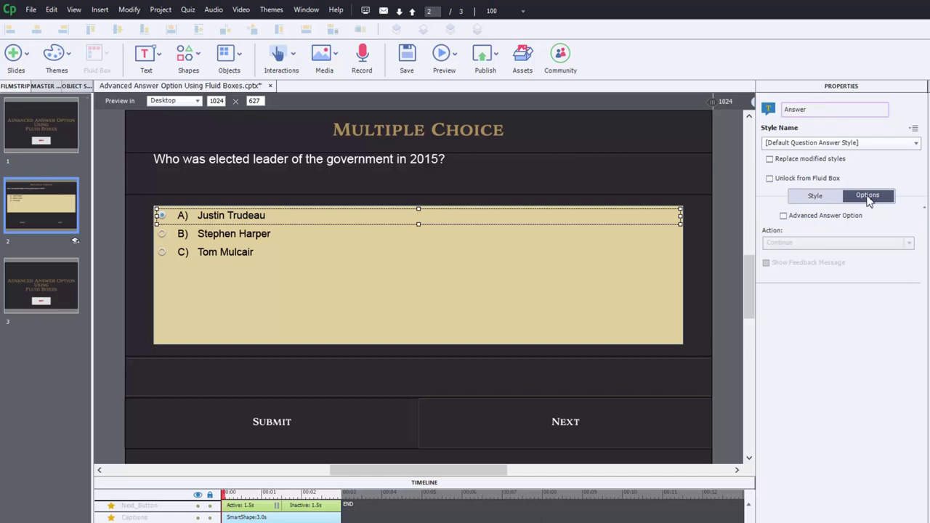
pyautogui.click(807, 217)
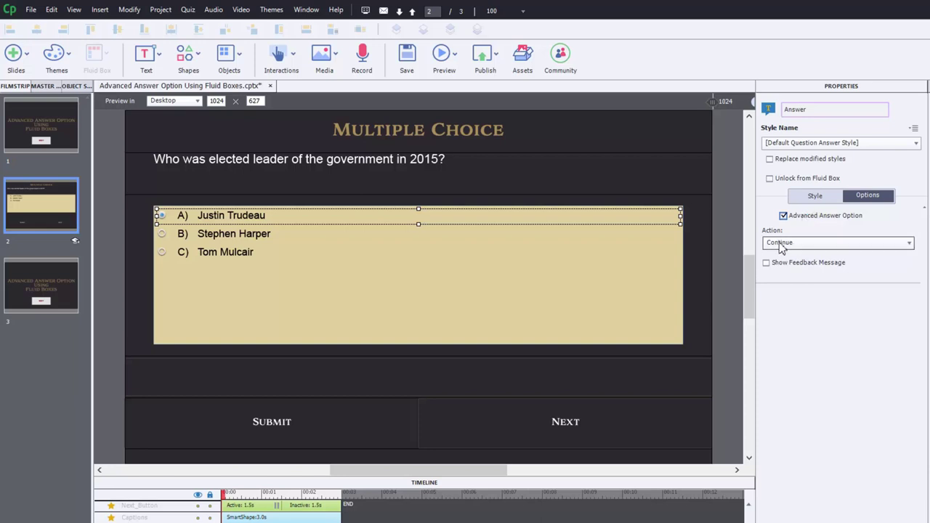
pyautogui.click(804, 245)
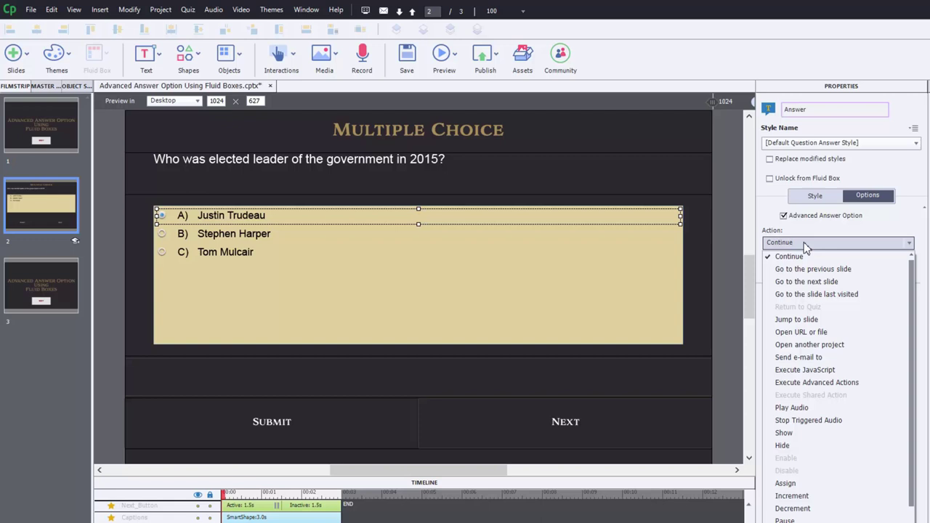
pyautogui.click(870, 385)
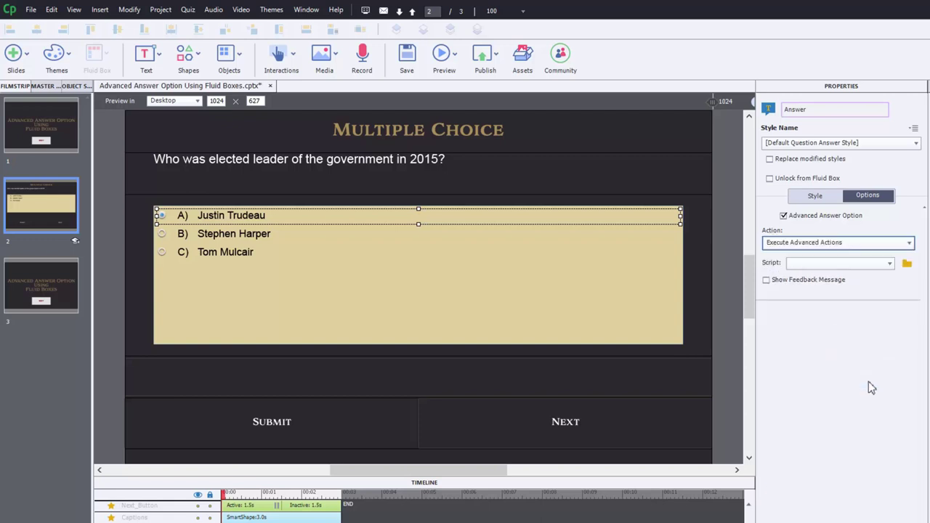
pyautogui.click(906, 264)
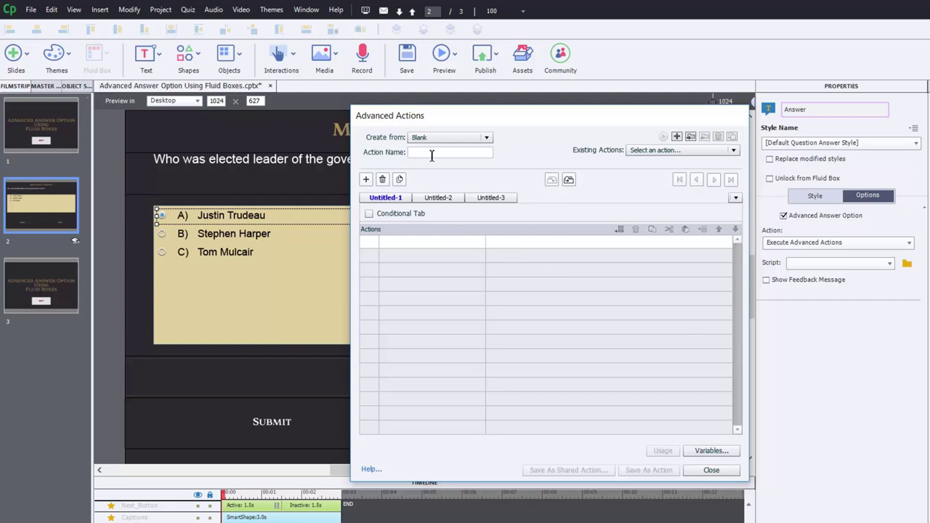
# - Name the advanced action 'Correct' and add Change State of Captions to Correct
pyautogui.click(431, 152)
pyautogui.write('Correct')
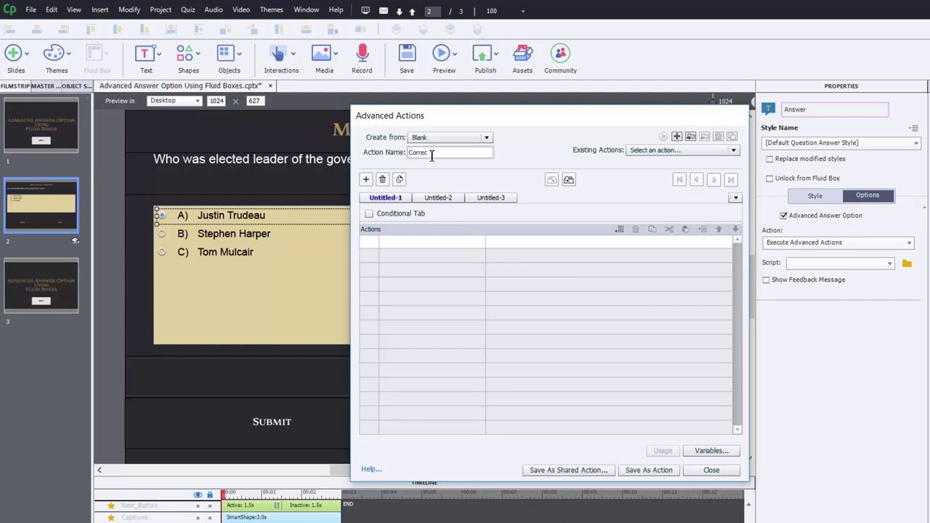
pyautogui.click(418, 243)
pyautogui.press('Down')
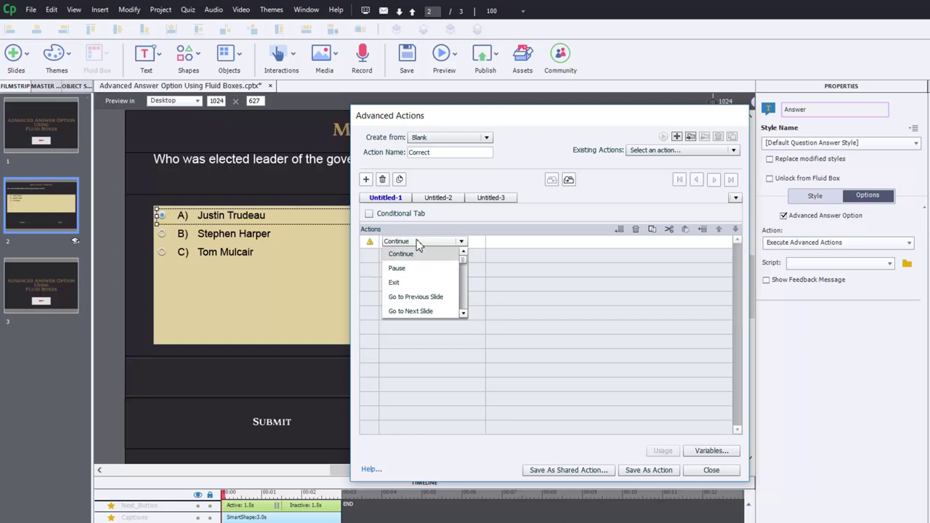
pyautogui.press('c')
pyautogui.press('c')
pyautogui.press('c')
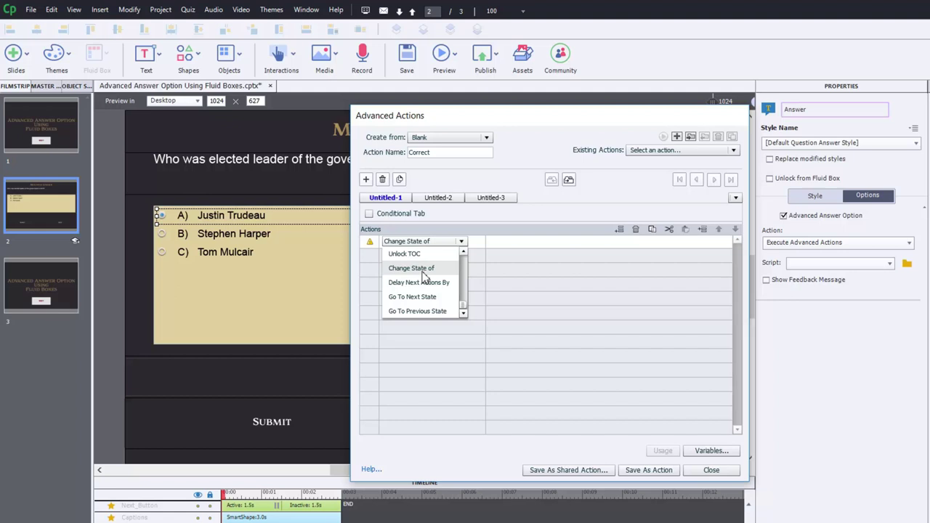
pyautogui.click(422, 270)
pyautogui.click(517, 255)
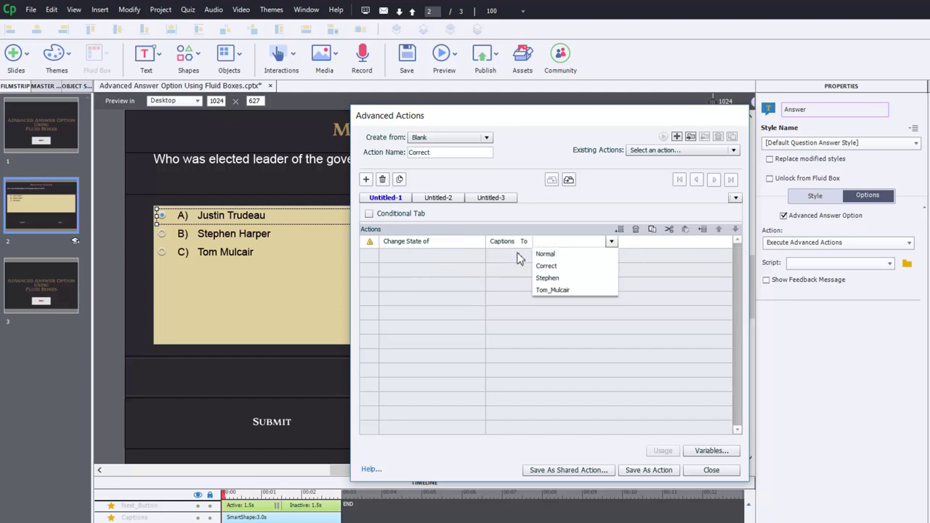
pyautogui.click(560, 266)
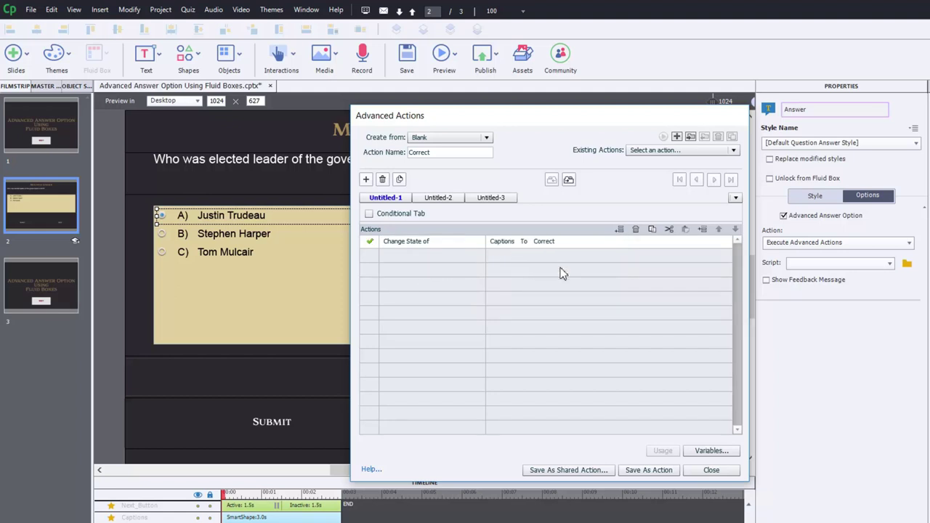
# - Add a Show Next_Button action and save the script as the Correct action
pyautogui.click(413, 258)
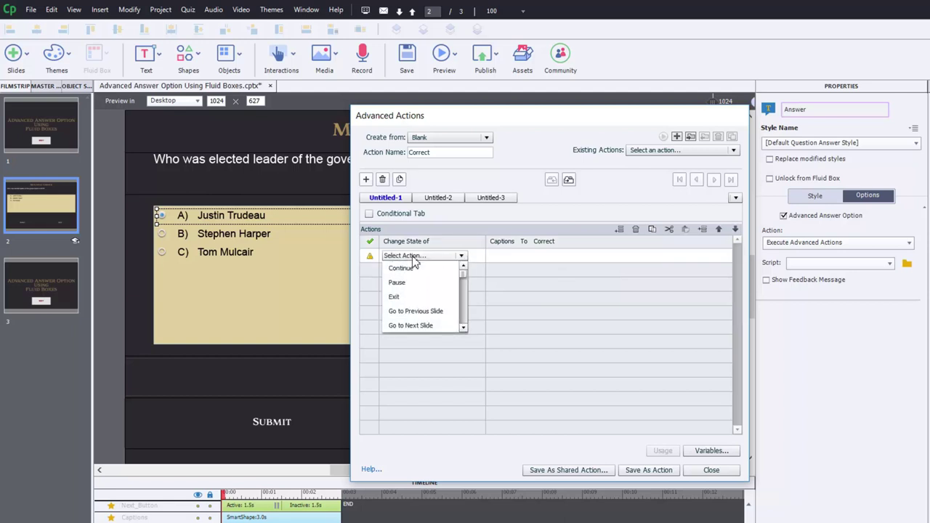
pyautogui.press('Down')
pyautogui.press('s')
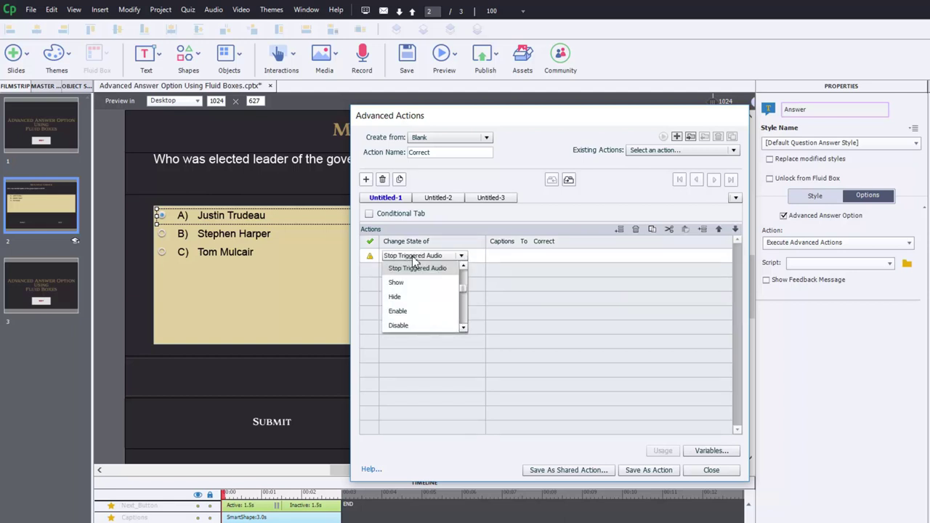
pyautogui.press('s')
pyautogui.press('Return')
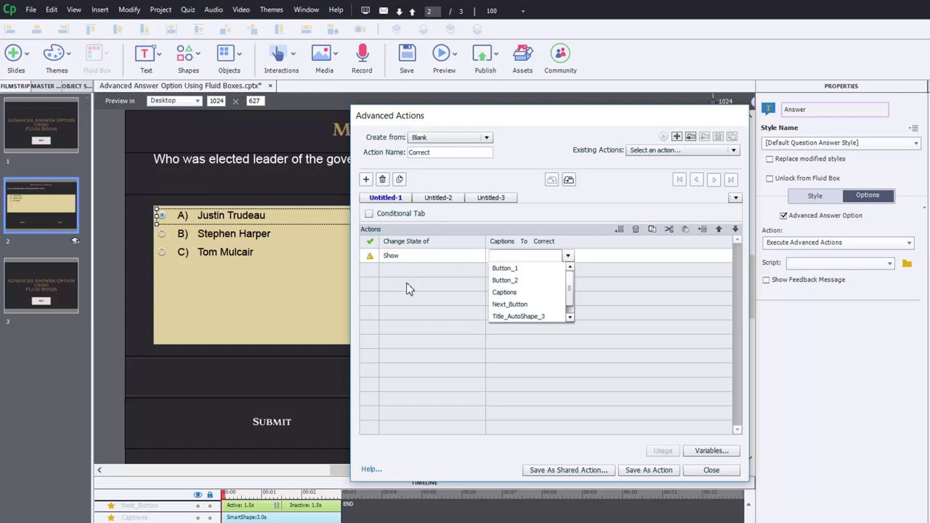
pyautogui.click(525, 304)
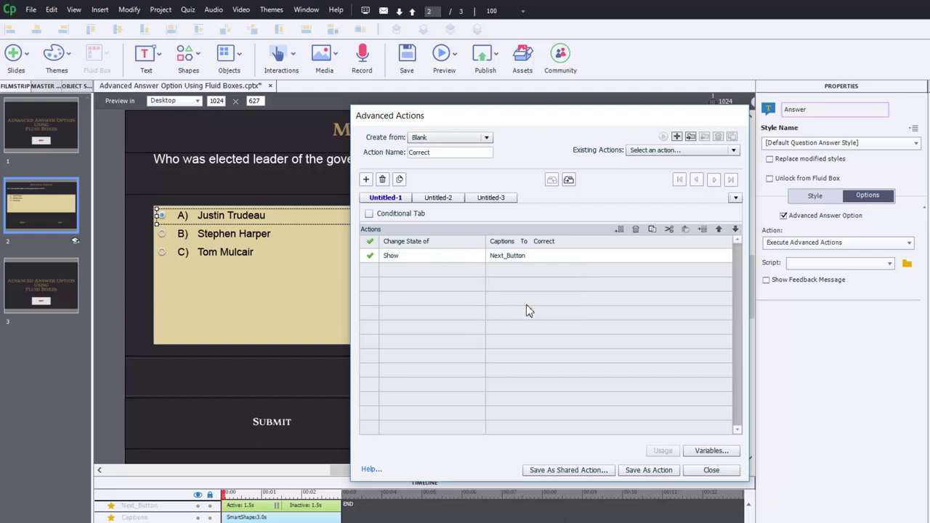
pyautogui.click(658, 470)
pyautogui.click(578, 317)
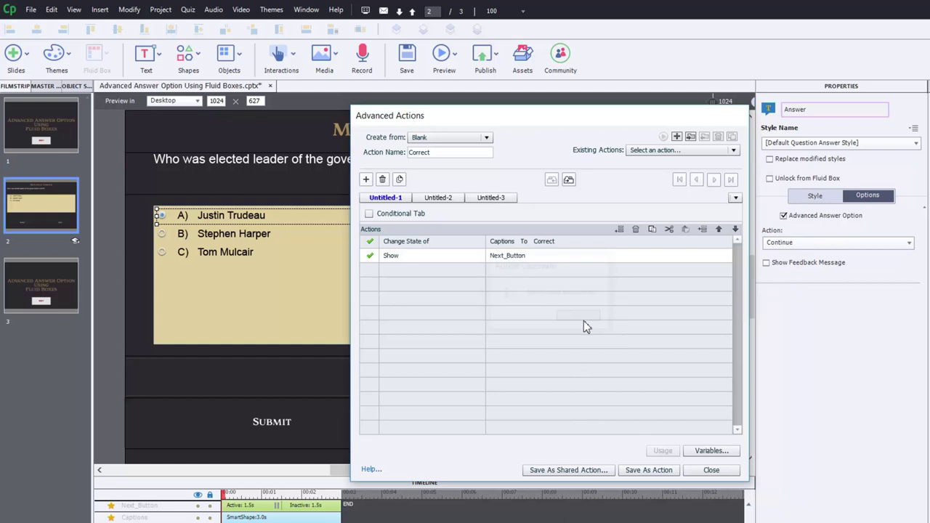
# - Set answer B, Stephen Harper, to change Captions to its Stephen state, with Continue Playing the Project off
pyautogui.click(711, 470)
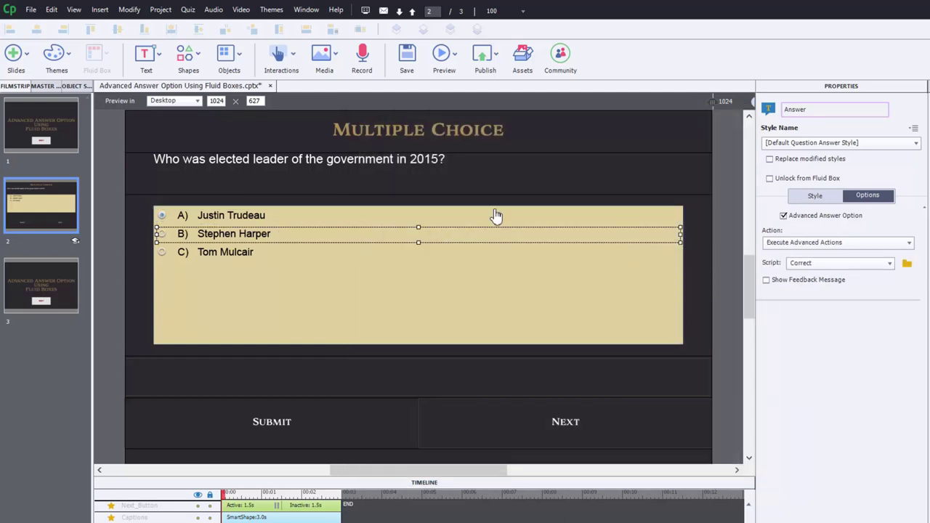
pyautogui.click(830, 243)
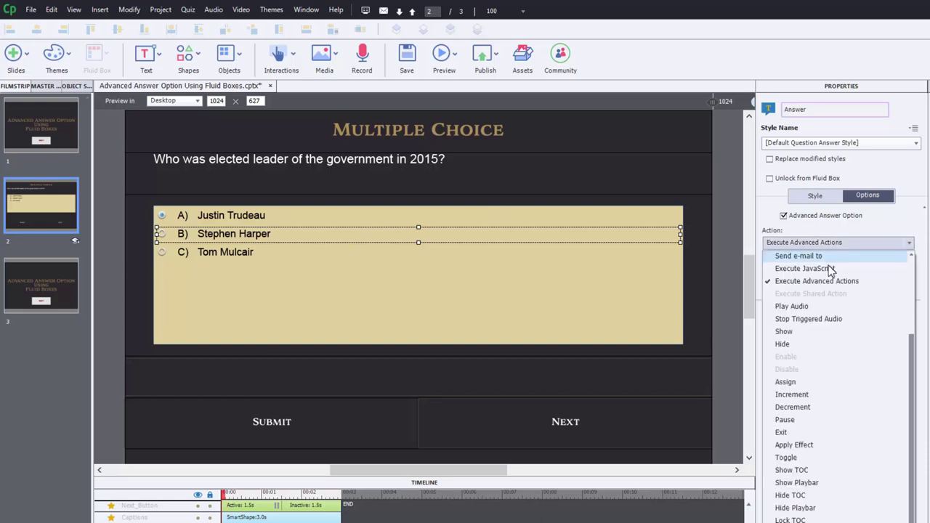
pyautogui.press('Escape')
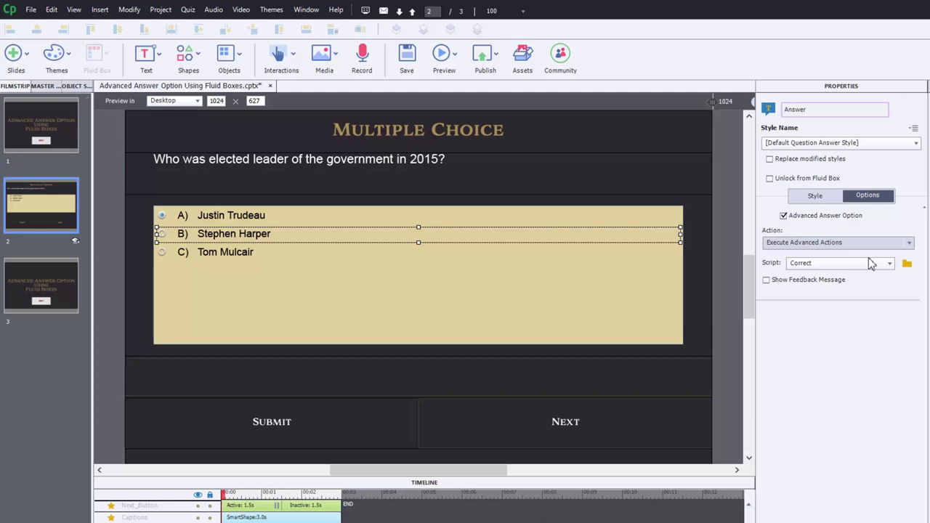
pyautogui.click(871, 260)
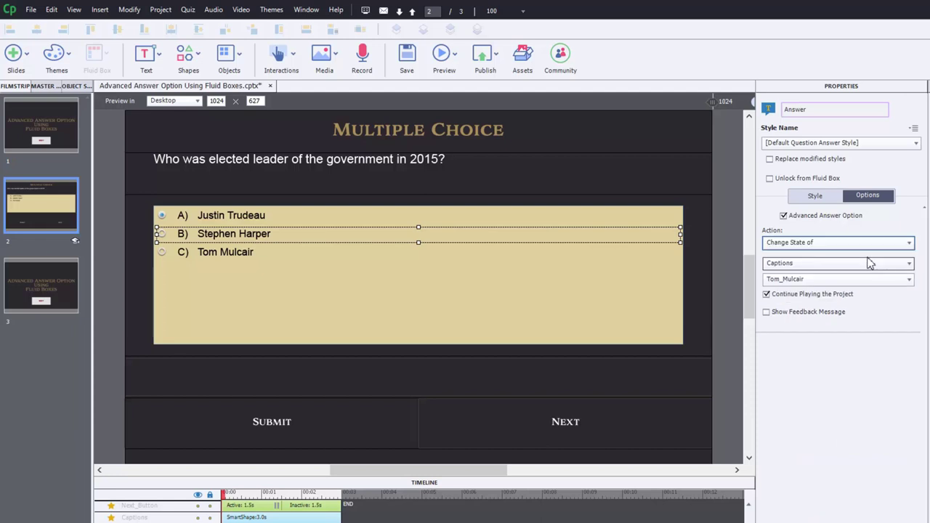
pyautogui.click(816, 281)
pyautogui.press('Escape')
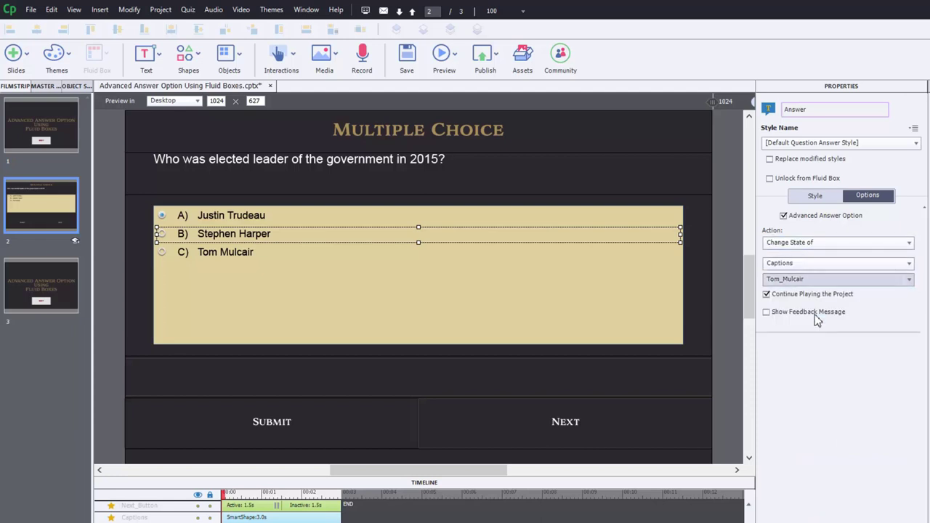
pyautogui.press('Up')
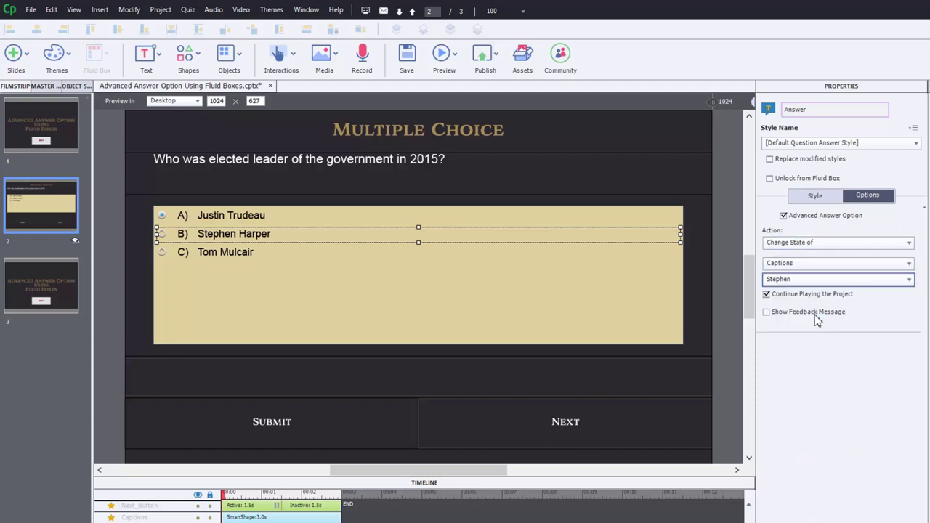
pyautogui.click(766, 295)
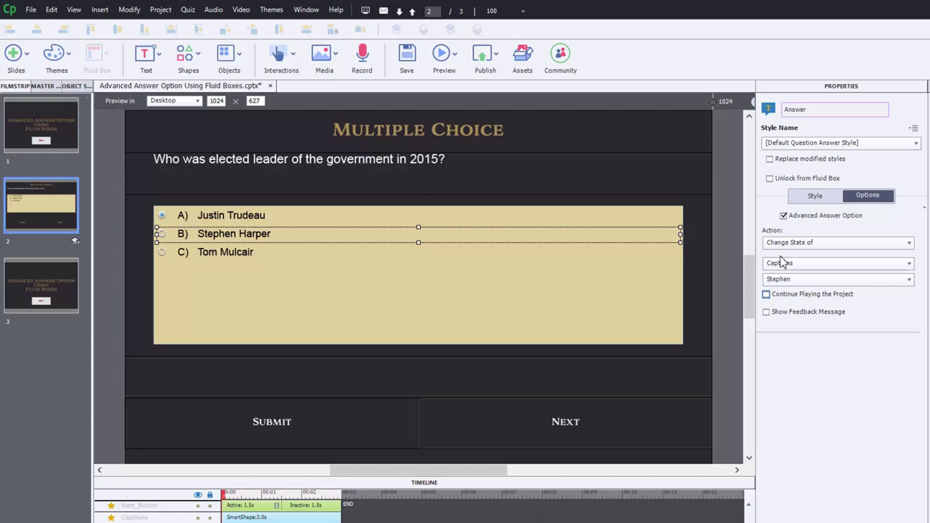
# - Give answer C, Tom Mulcair, an Advanced Answer Option changing Captions to Tom_Mulcair, without continuing the project
pyautogui.click(259, 261)
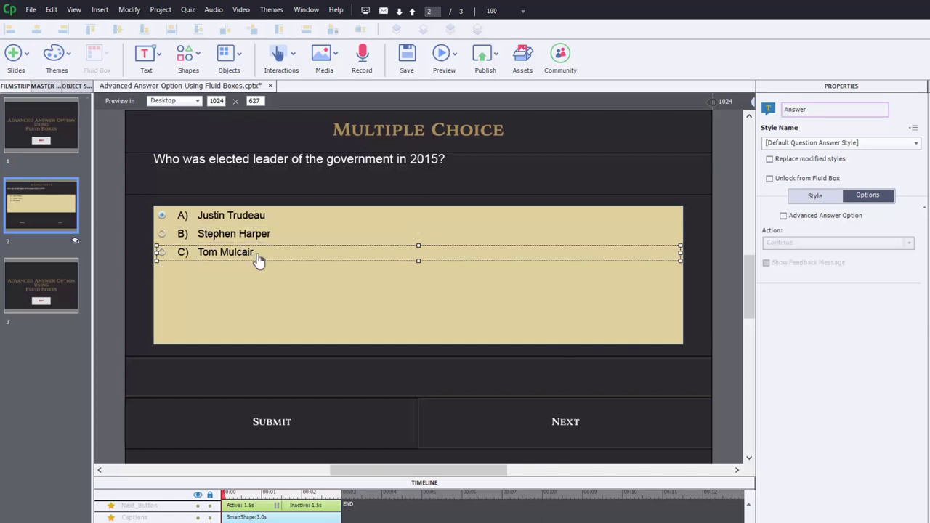
pyautogui.click(819, 216)
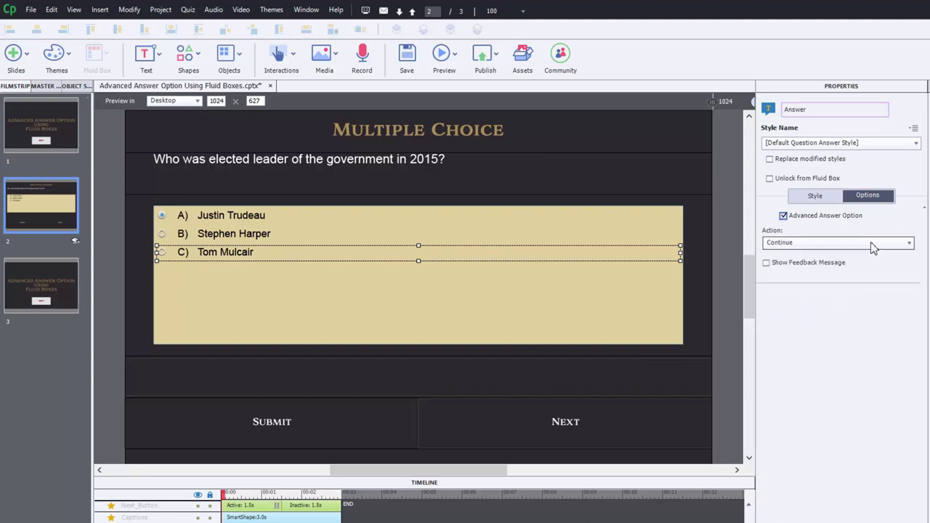
pyautogui.click(871, 244)
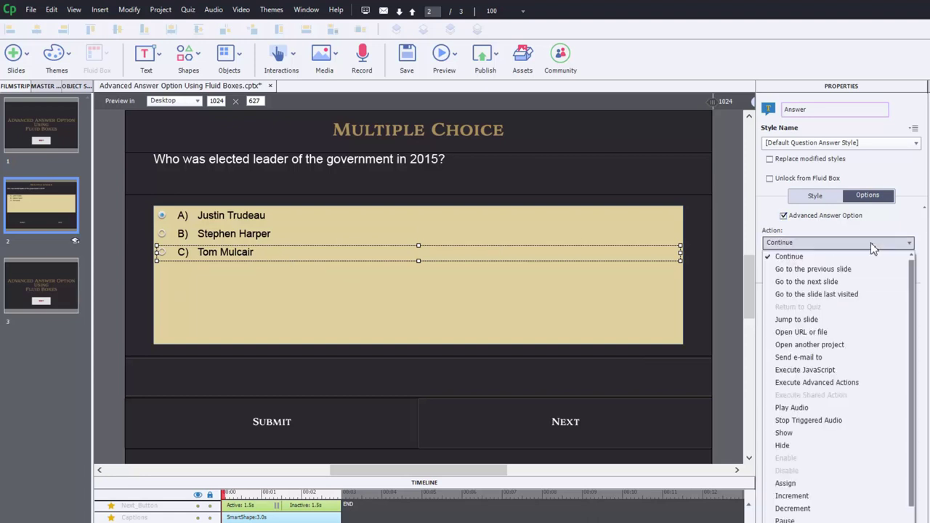
pyautogui.moveTo(913, 344); pyautogui.dragTo(907, 448)
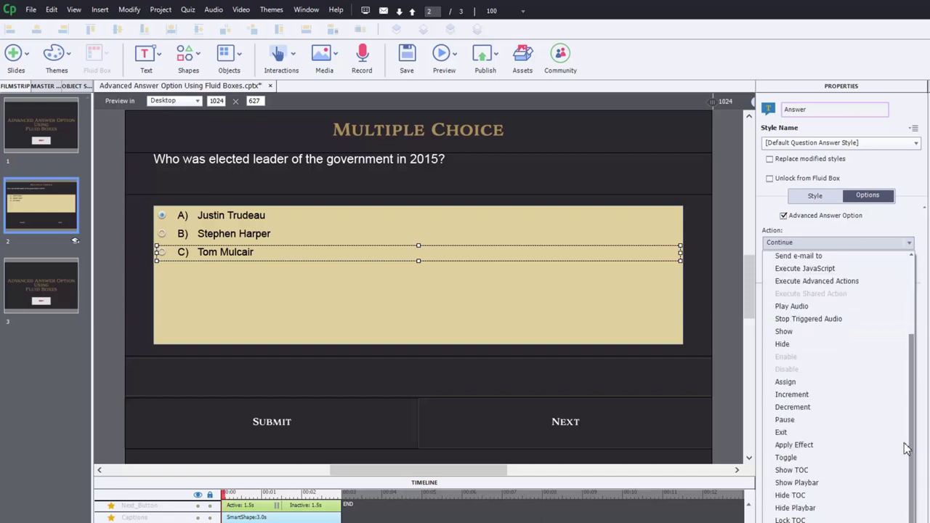
pyautogui.scroll(-2, 906, 448)
pyautogui.click(811, 506)
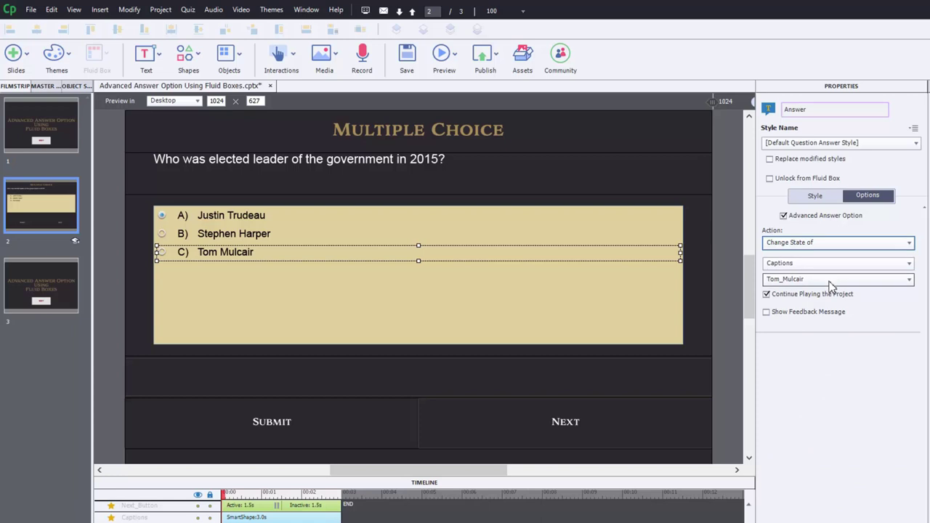
pyautogui.click(766, 294)
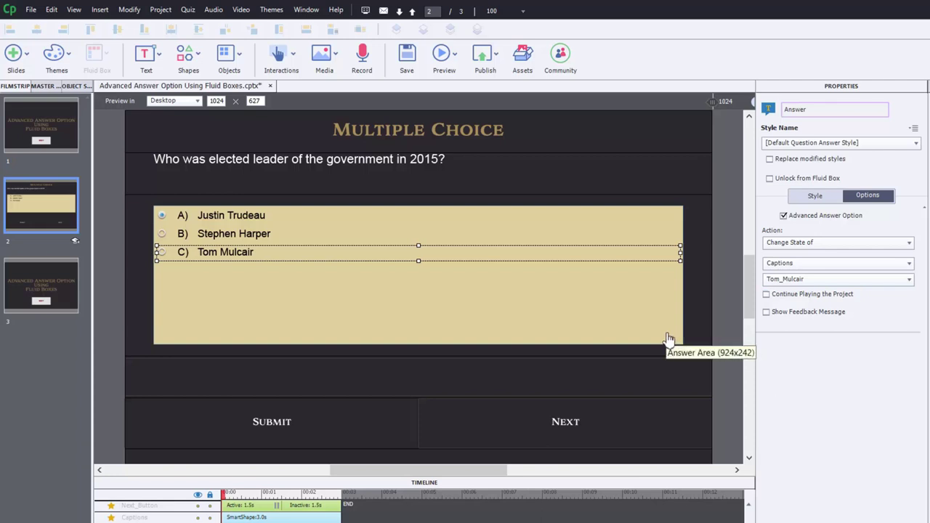
# - Set Next_Button to not visible in output using the eye icon in Properties
pyautogui.click(610, 426)
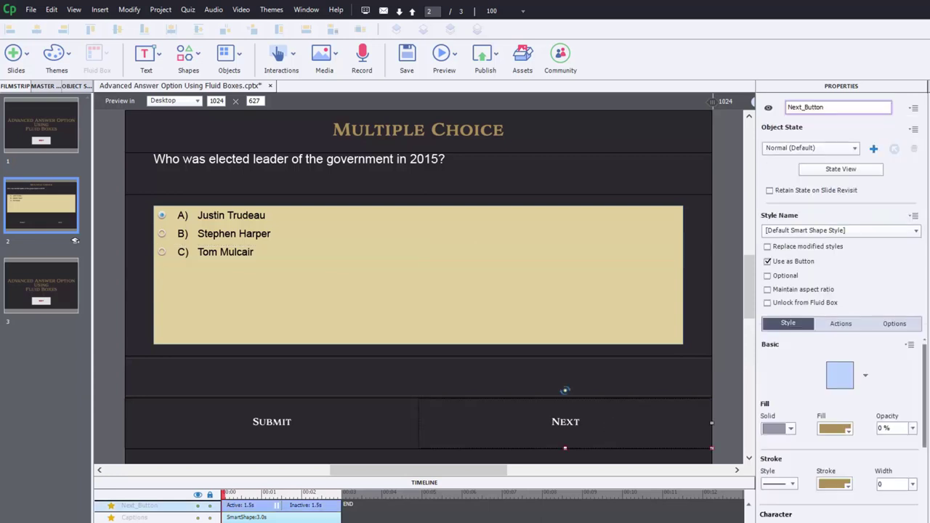
pyautogui.click(726, 381)
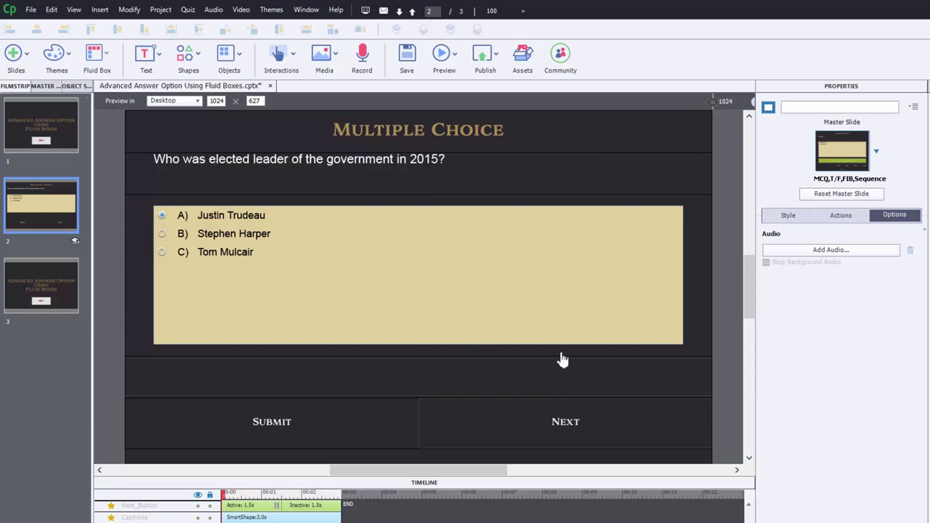
pyautogui.click(579, 434)
pyautogui.click(580, 434)
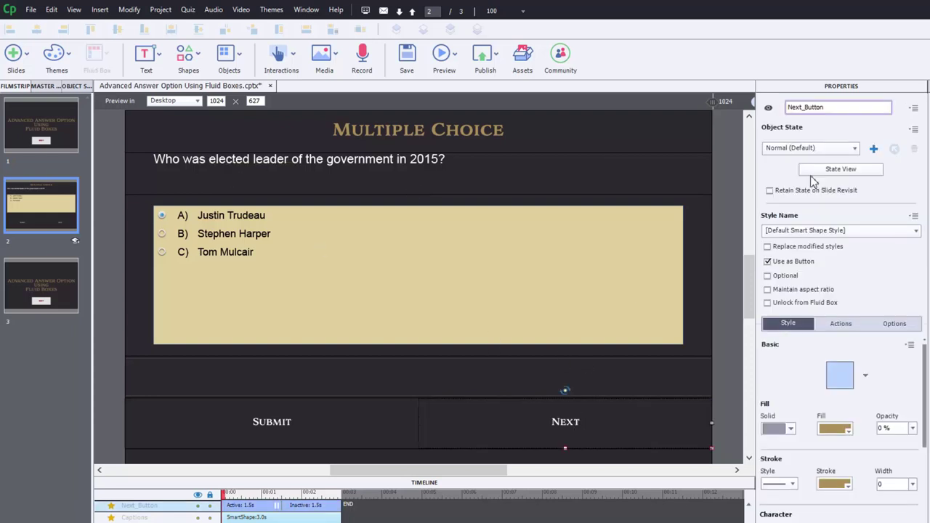
pyautogui.click(769, 108)
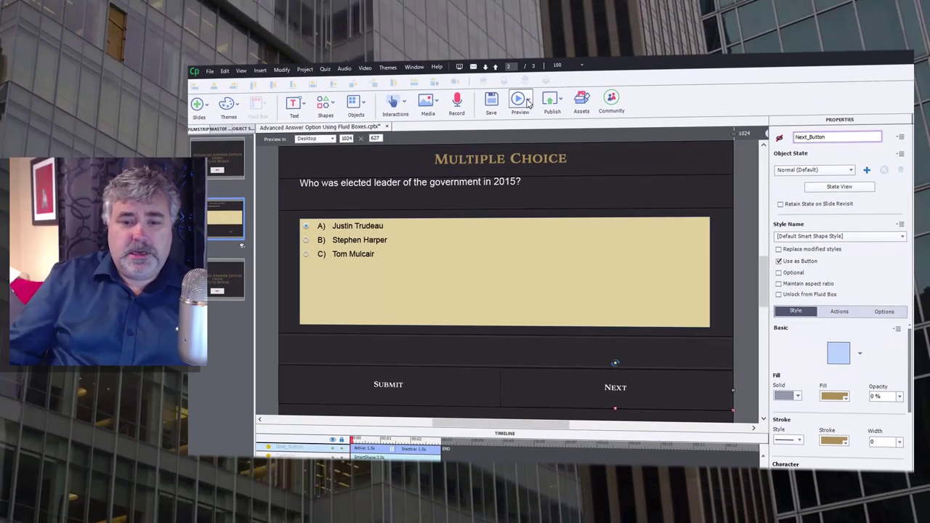
# - Preview the whole project and advance from the title slide to the quiz
pyautogui.click(528, 102)
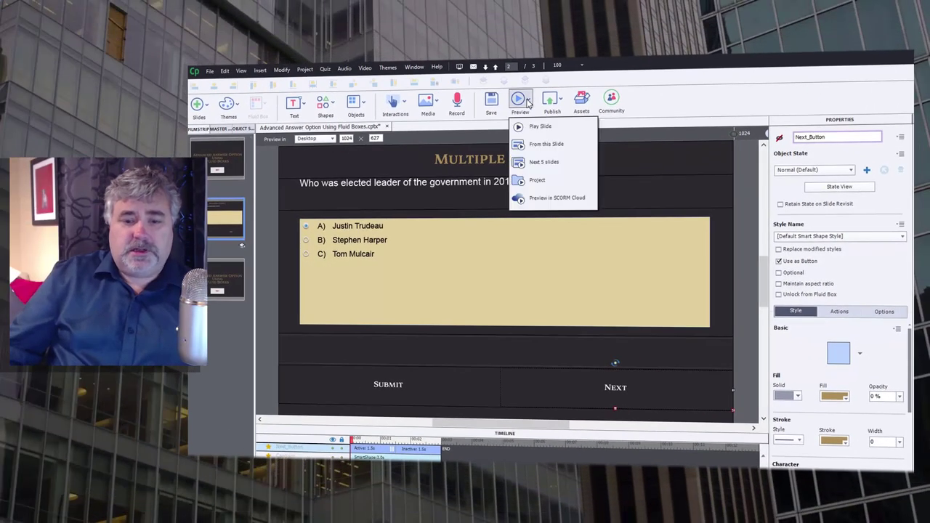
pyautogui.click(544, 174)
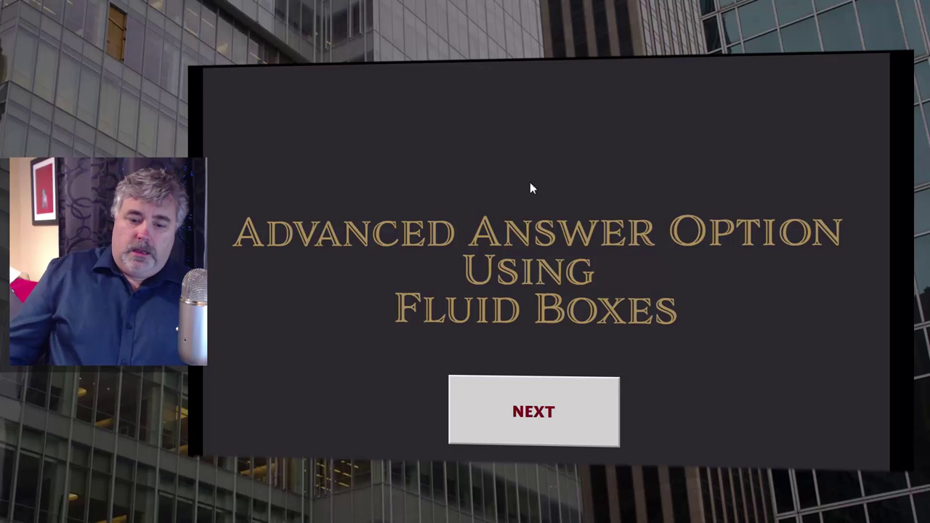
pyautogui.click(541, 420)
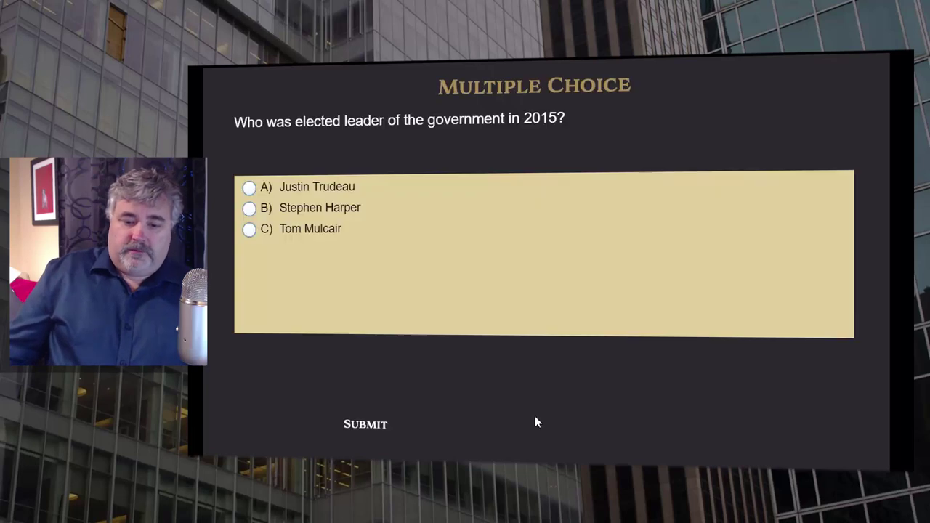
# - Submit answers B, C and then A, checking each feedback and that Next appears for Justin Trudeau
pyautogui.click(375, 219)
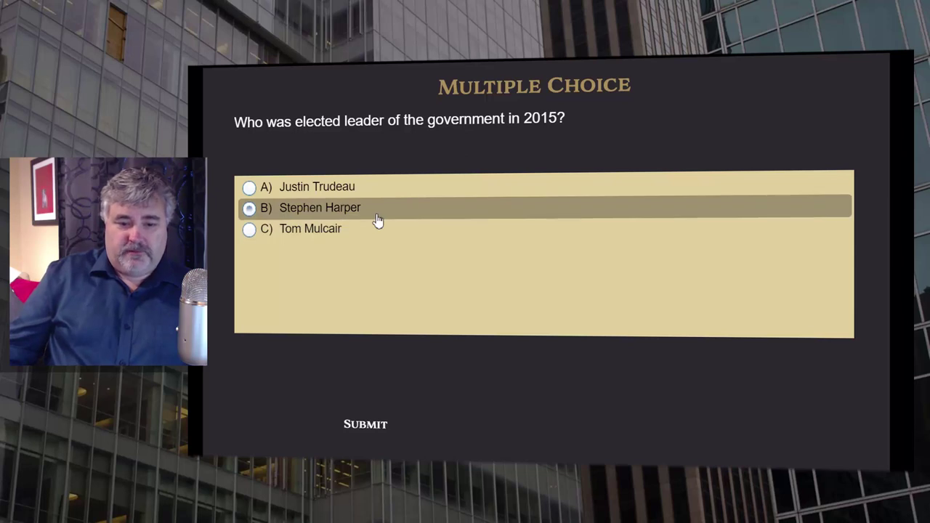
pyautogui.click(379, 427)
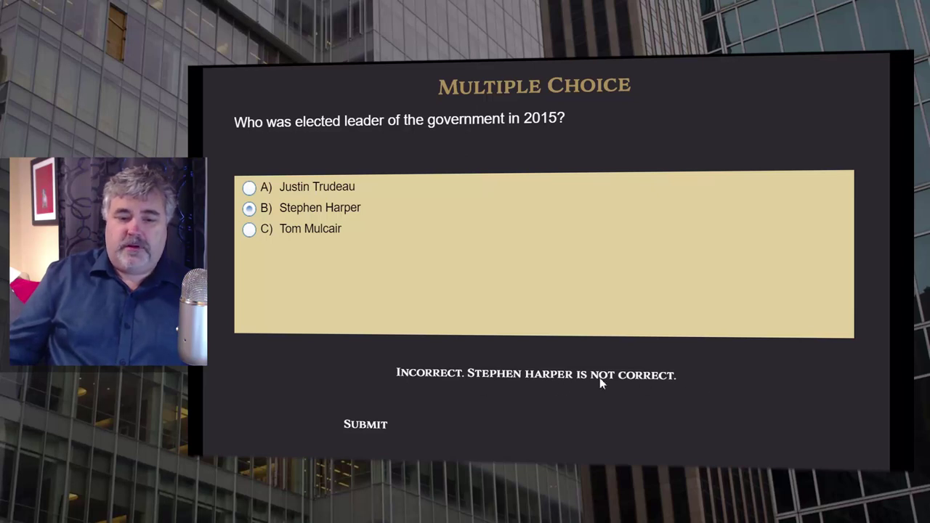
pyautogui.click(315, 231)
pyautogui.click(375, 440)
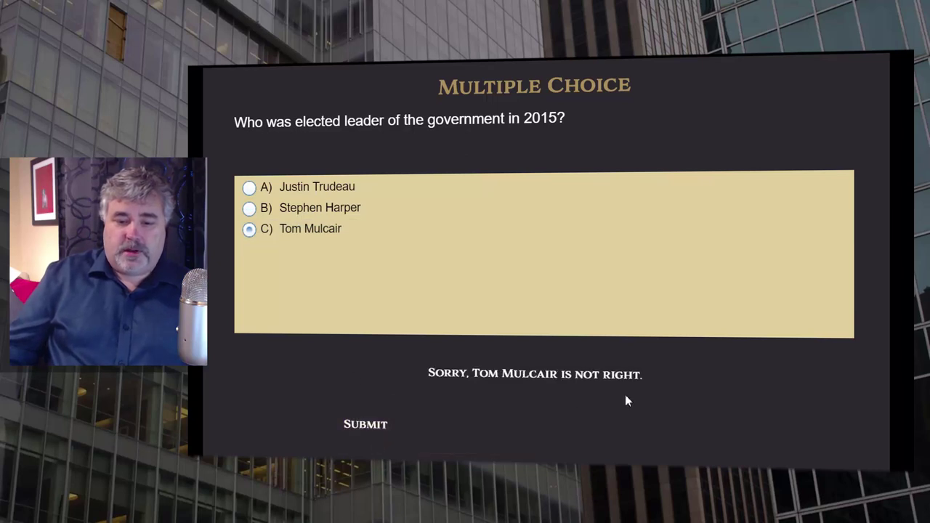
pyautogui.click(318, 194)
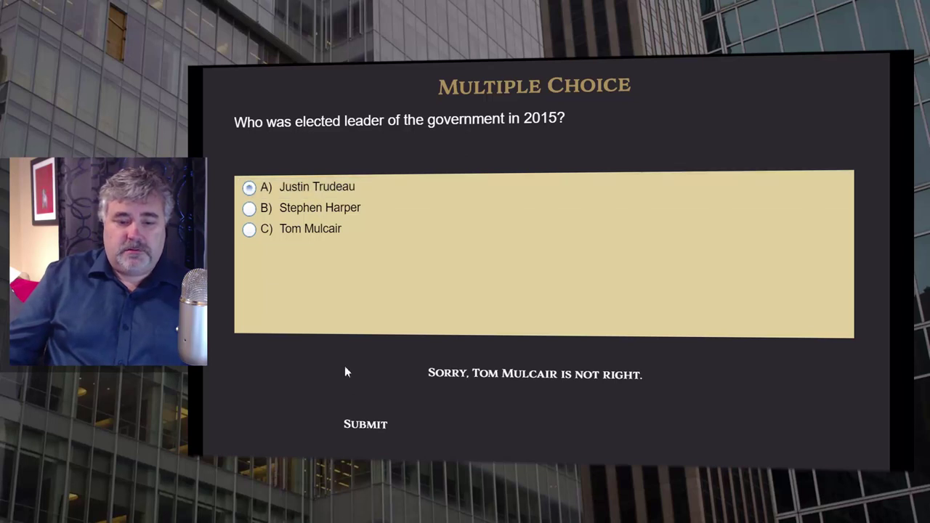
pyautogui.click(365, 427)
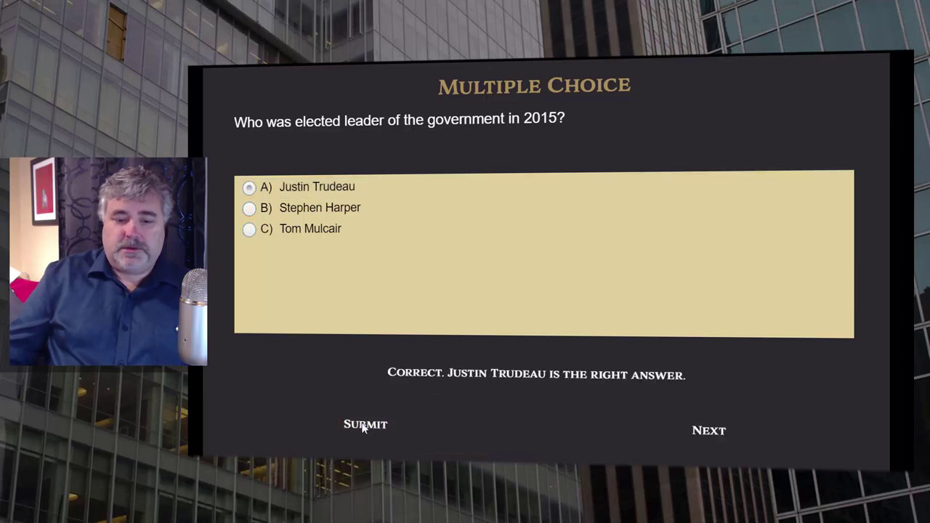